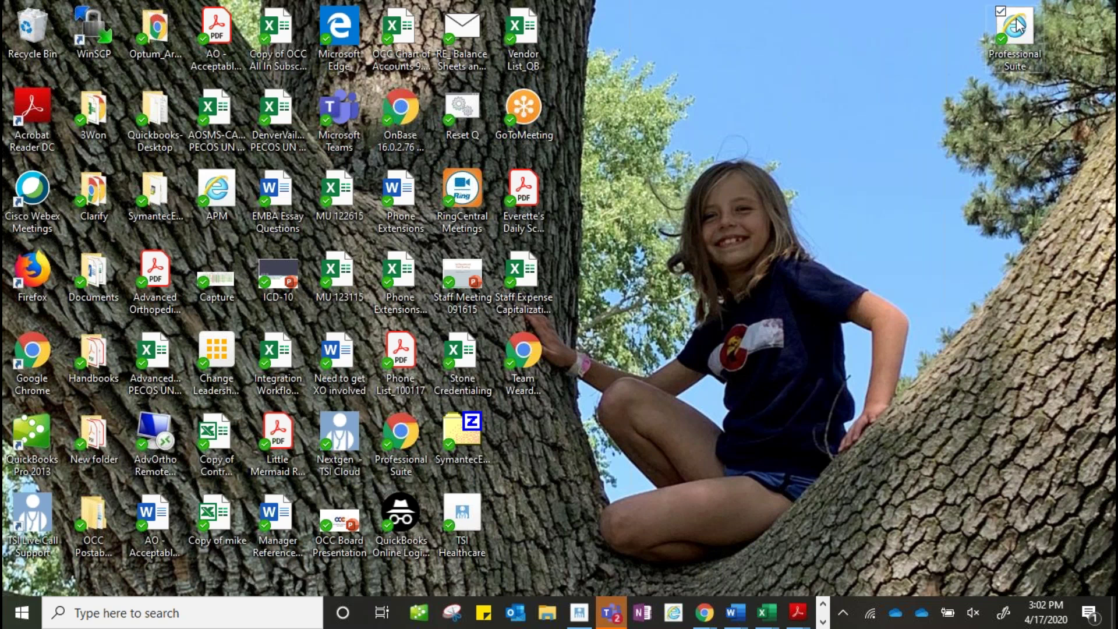
# Step: Launch Professional Suite, sign in with the saved user name, and open the Mountain folder
pyautogui.moveTo(1013, 12); pyautogui.dragTo(1013, 92)
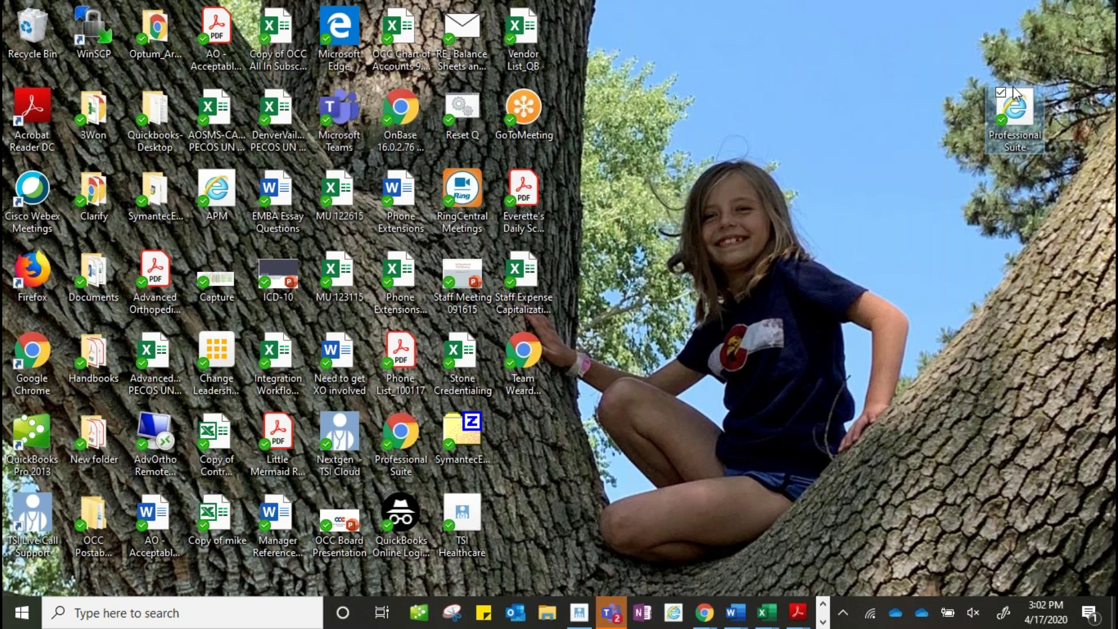
pyautogui.doubleClick(1021, 115)
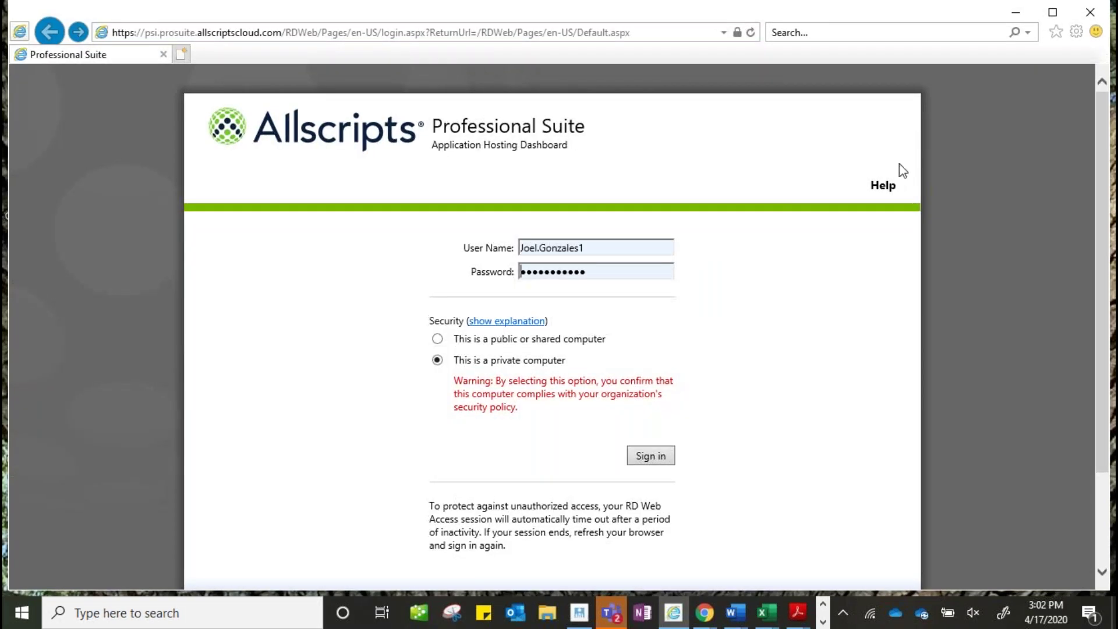
pyautogui.moveTo(617, 247); pyautogui.dragTo(463, 253)
pyautogui.write('kamee')
pyautogui.press('Down')
pyautogui.press('Return')
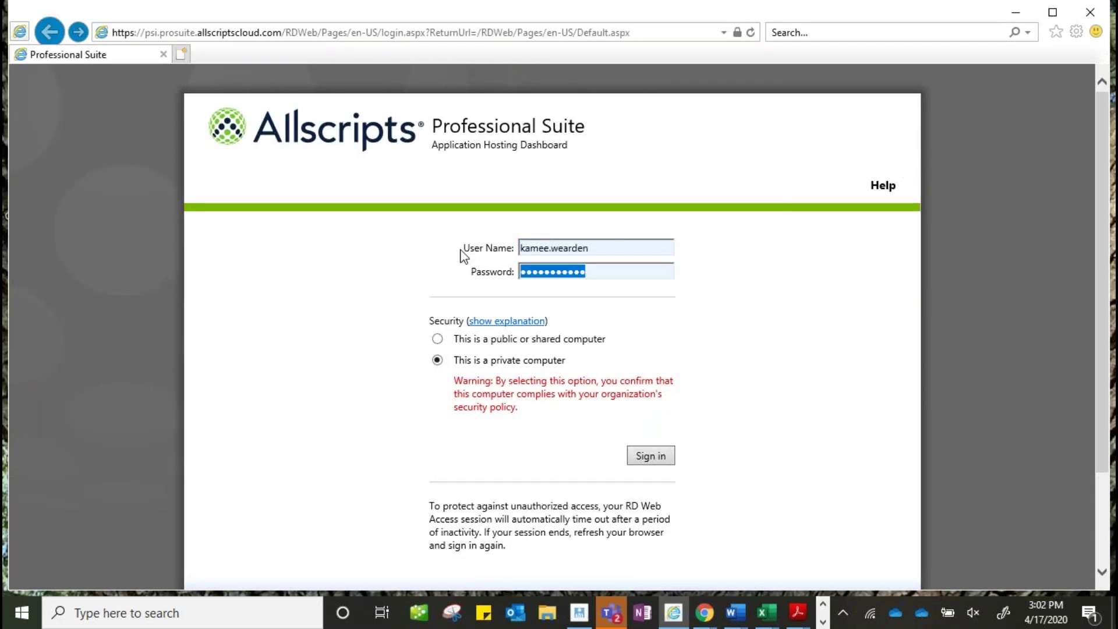
pyautogui.press('Return')
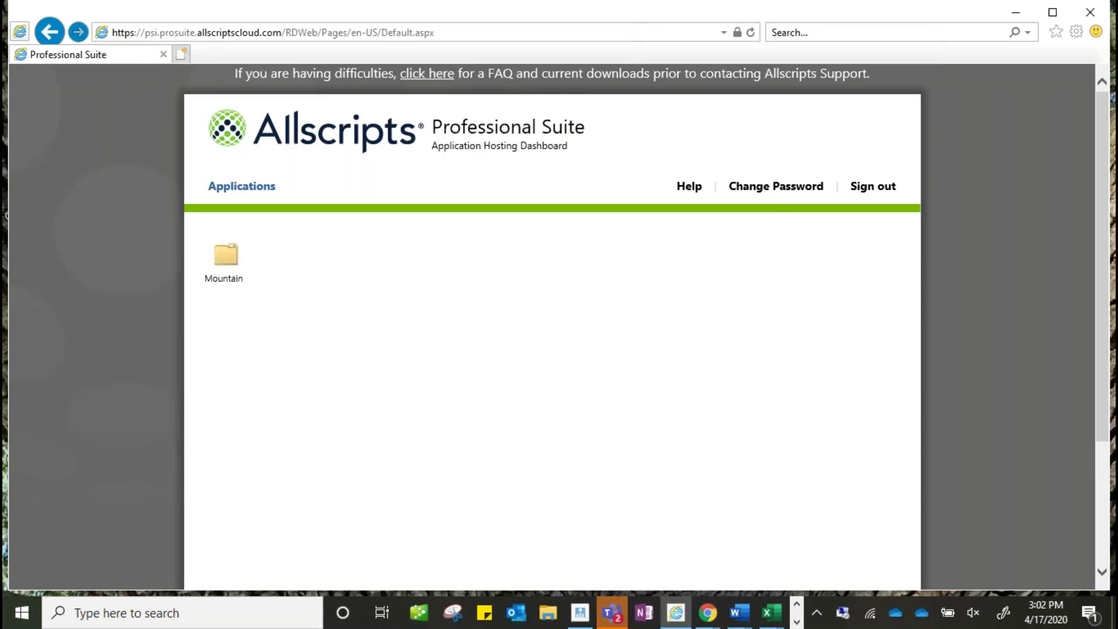
pyautogui.click(231, 262)
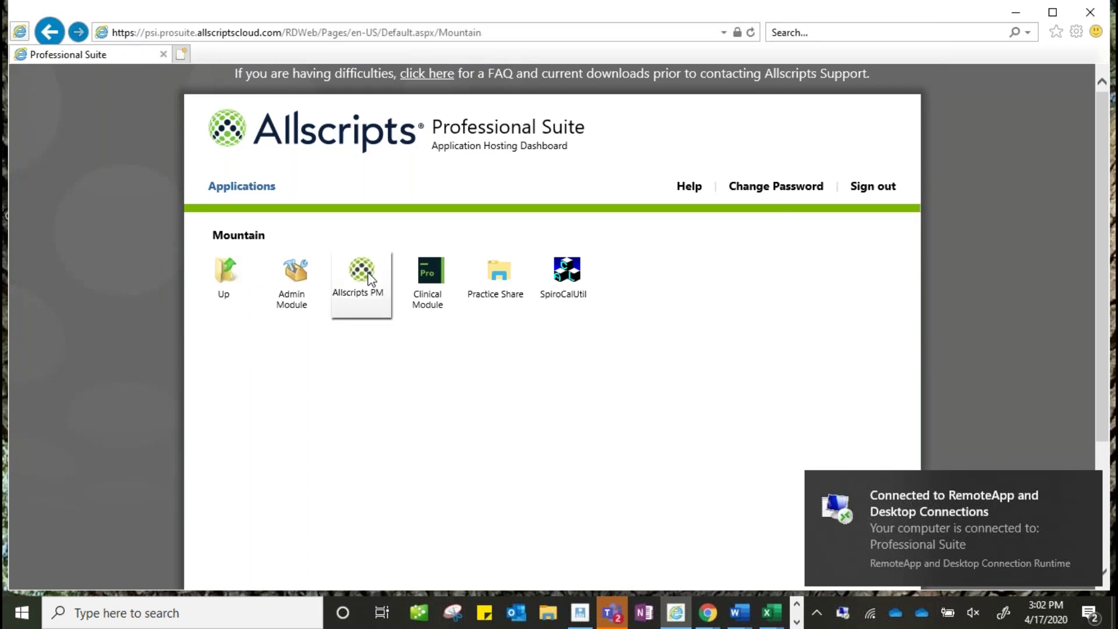
# Step: Launch the Clinical Module, then restore and re-maximize the Internet Explorer window
pyautogui.click(436, 276)
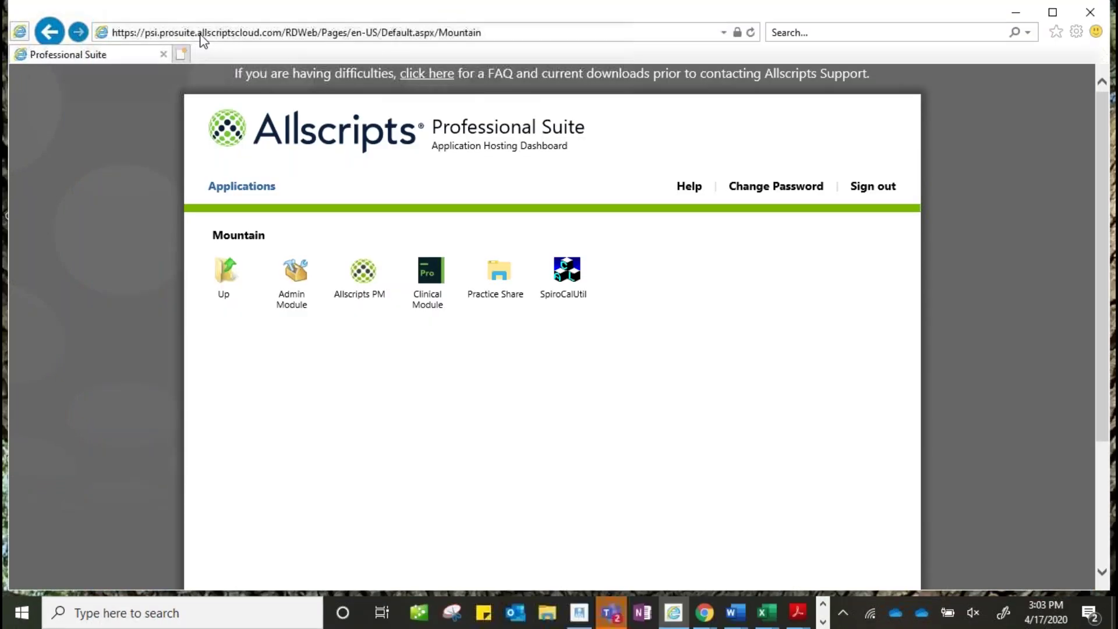
pyautogui.moveTo(101, 33)
pyautogui.mouseDown()
pyautogui.moveTo(903, 18)
pyautogui.moveTo(1078, 46)
pyautogui.moveTo(1089, 75)
pyautogui.moveTo(108, 39)
pyautogui.mouseUp()
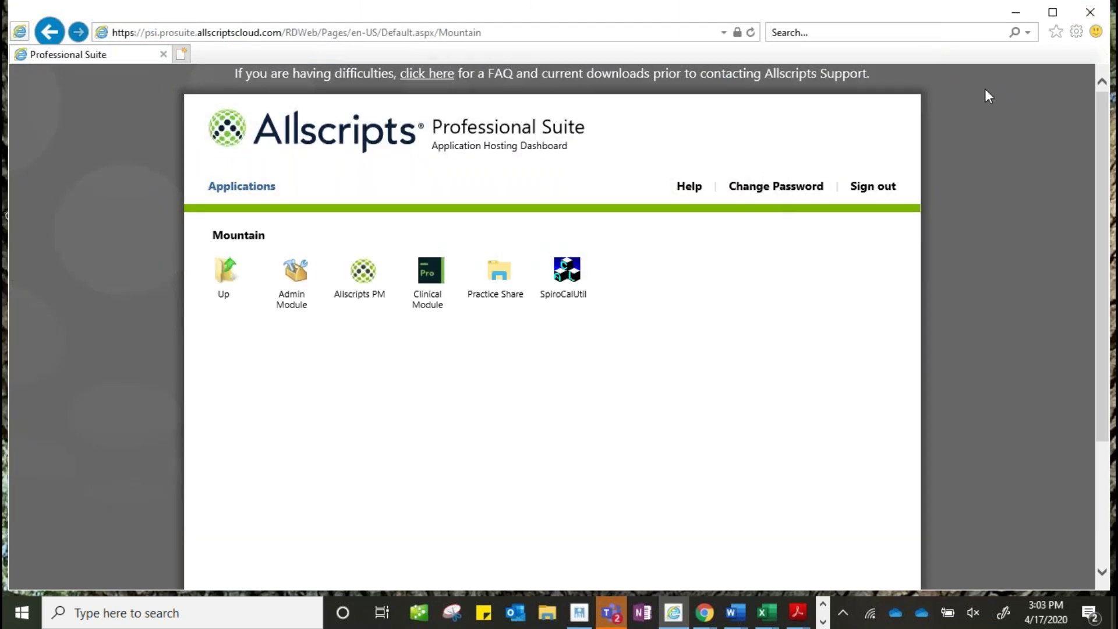
pyautogui.moveTo(915, 18); pyautogui.dragTo(724, 74)
pyautogui.rightClick(1022, 106)
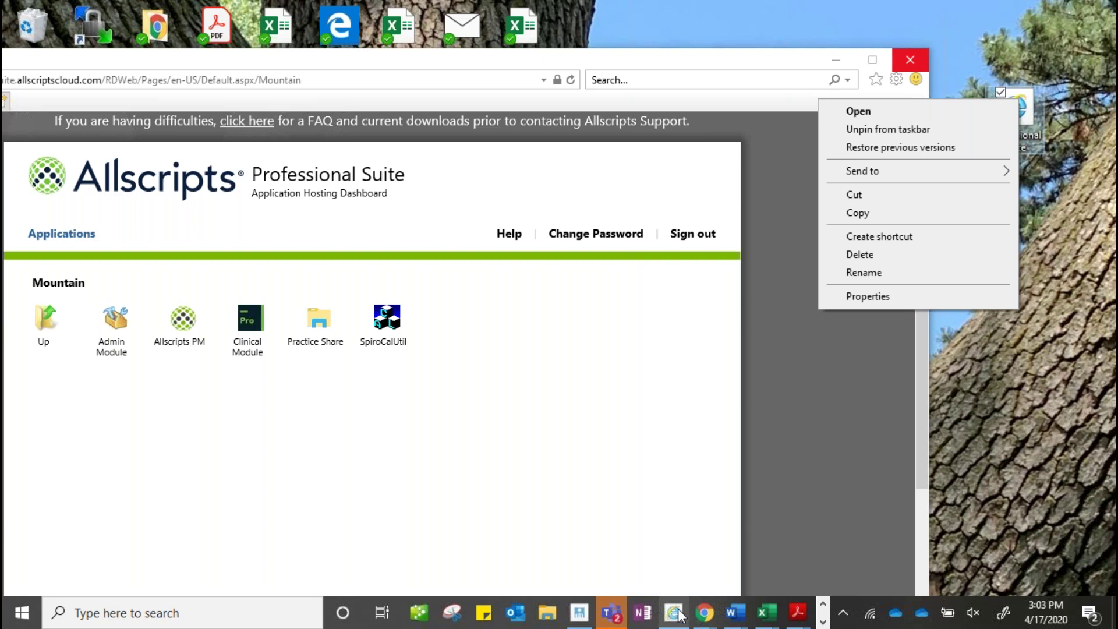
pyautogui.click(1015, 434)
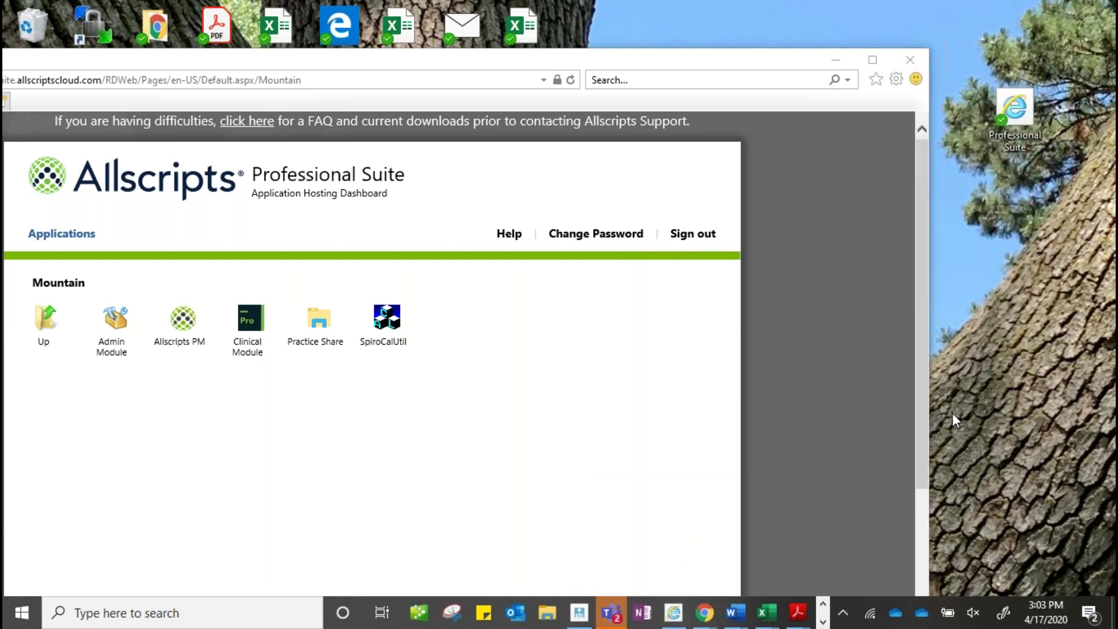
pyautogui.doubleClick(805, 50)
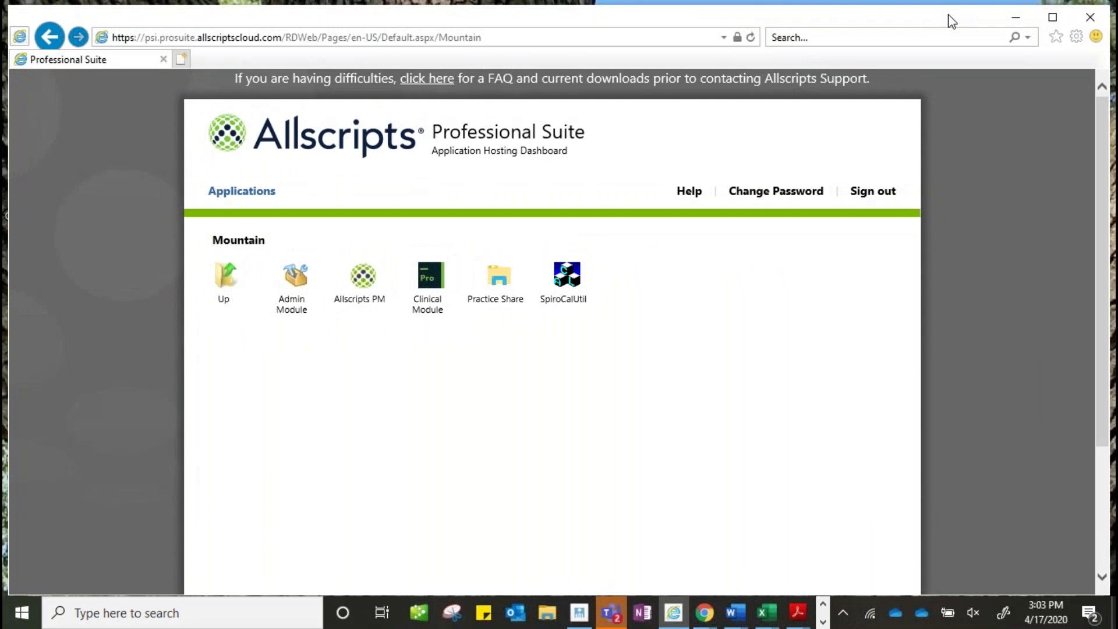
pyautogui.moveTo(952, 17); pyautogui.dragTo(956, 22)
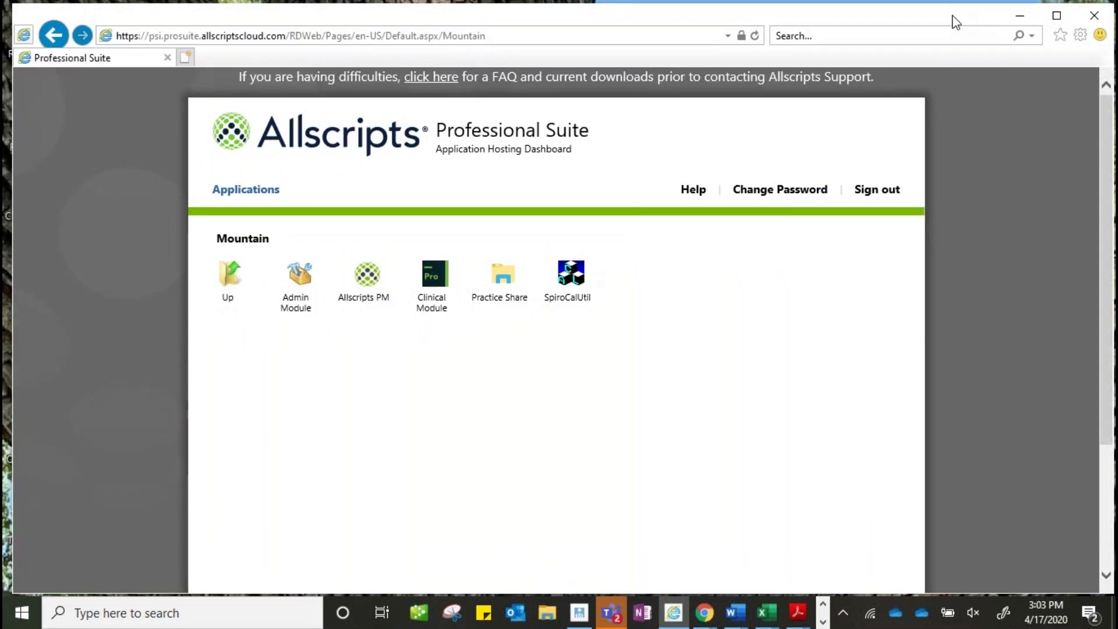
# Step: Log into the EHR with user name and password, and dismiss the configuration warning
pyautogui.click(823, 622)
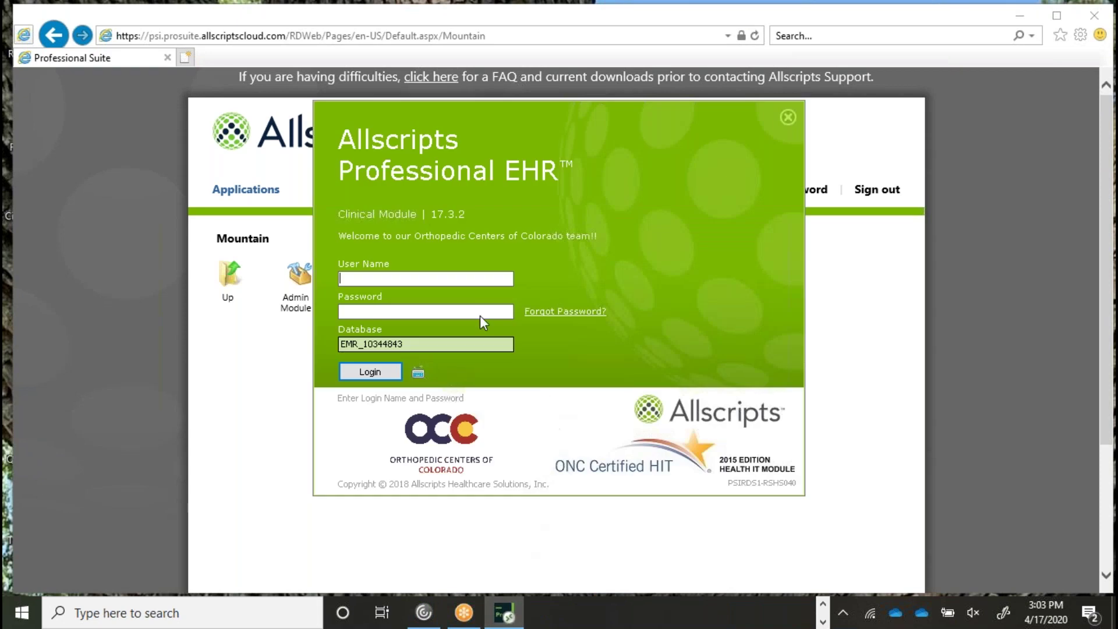
pyautogui.press('Tab')
pyautogui.write('**********')
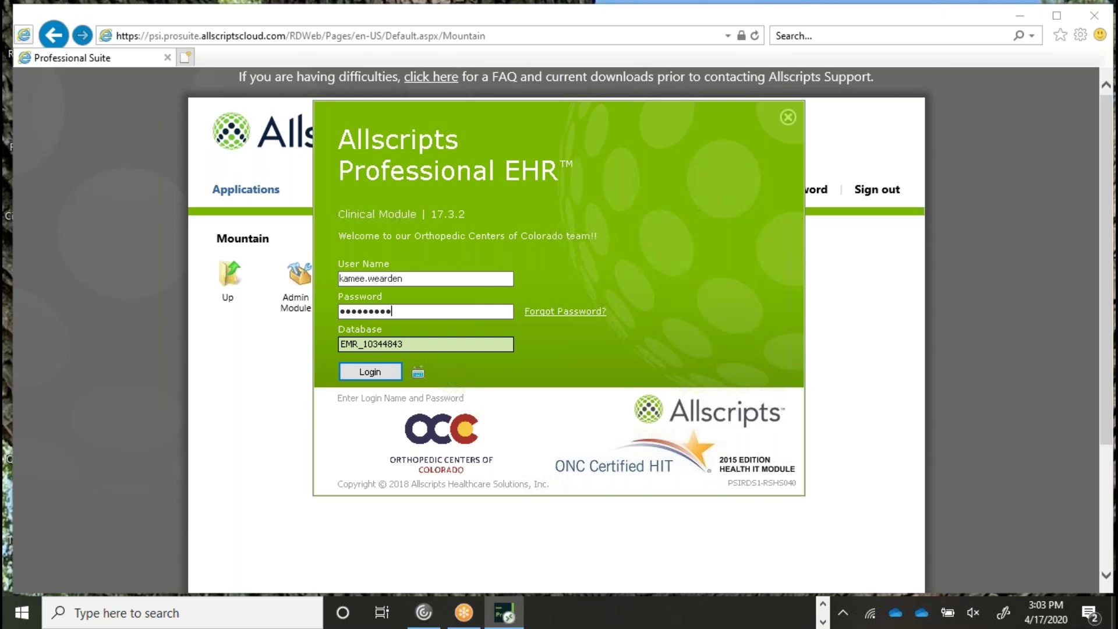
pyautogui.write('**')
pyautogui.press('Return')
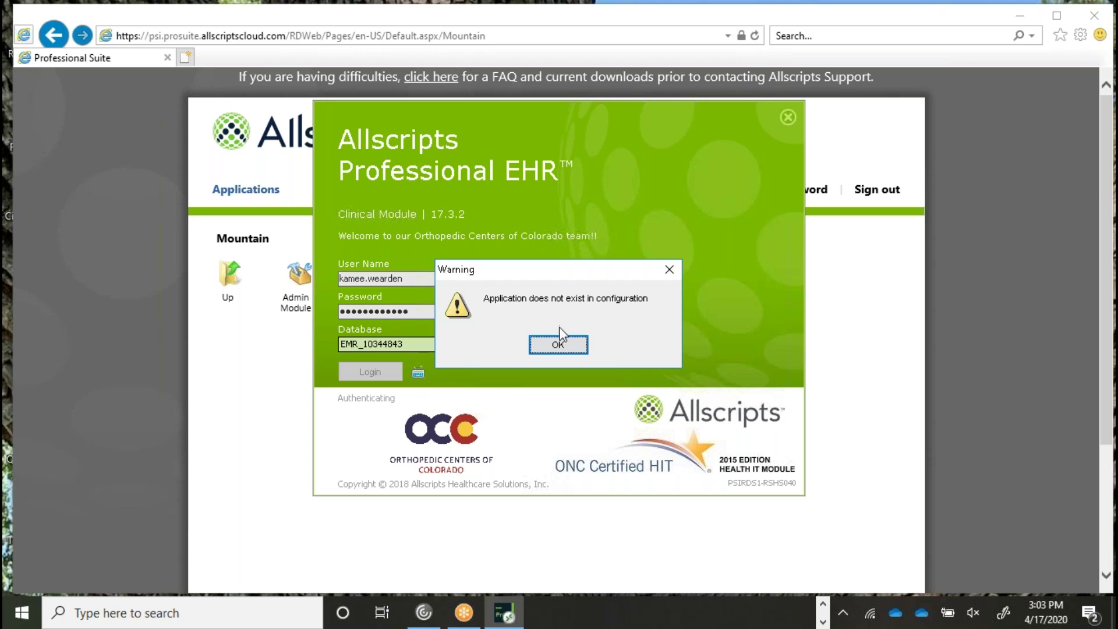
pyautogui.click(554, 347)
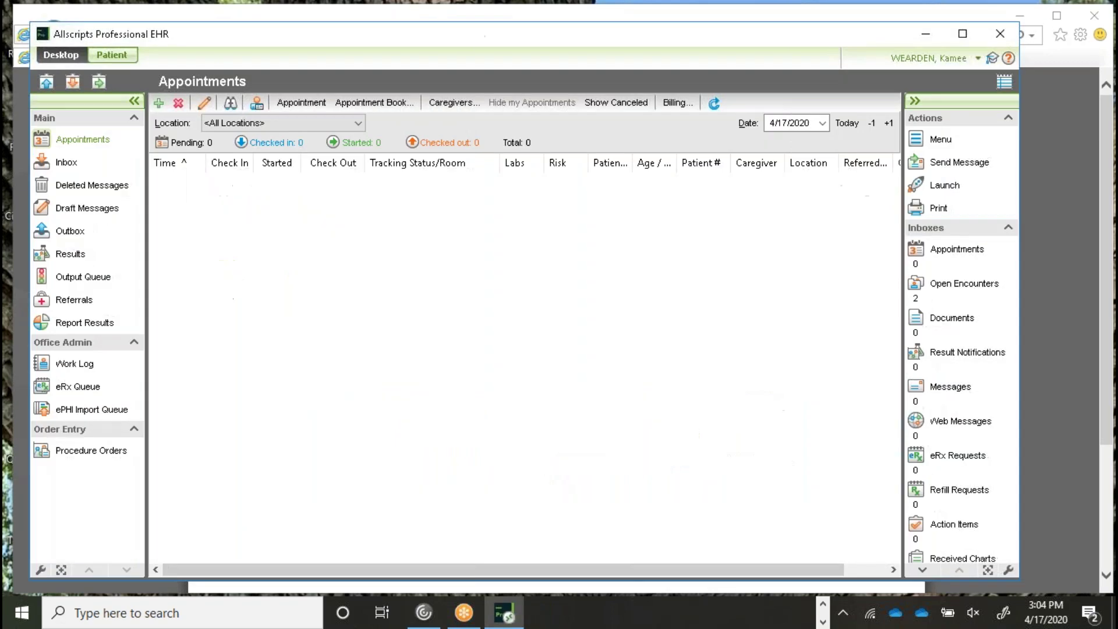
# Step: Maximize the EHR window and bring up an empty Patient Search dialog
pyautogui.click(963, 33)
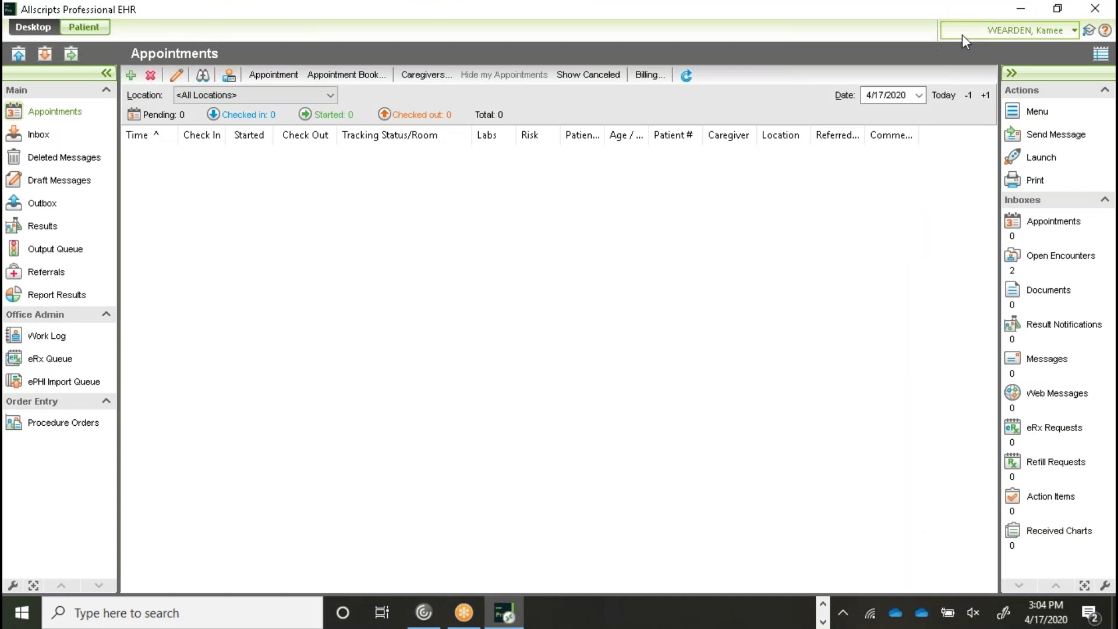
pyautogui.click(823, 605)
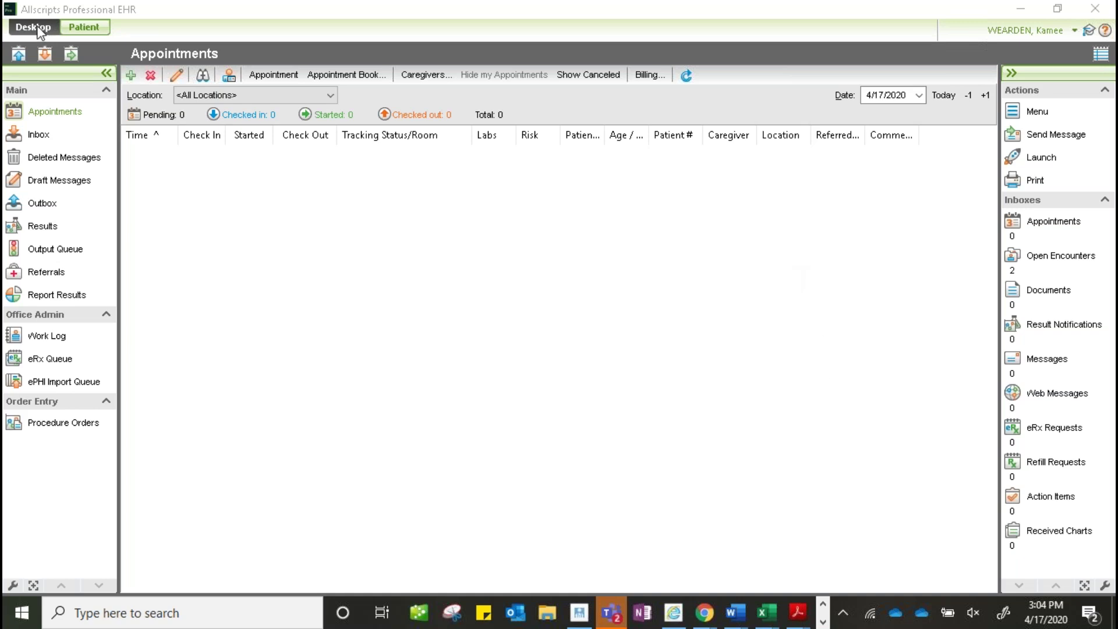
pyautogui.click(91, 32)
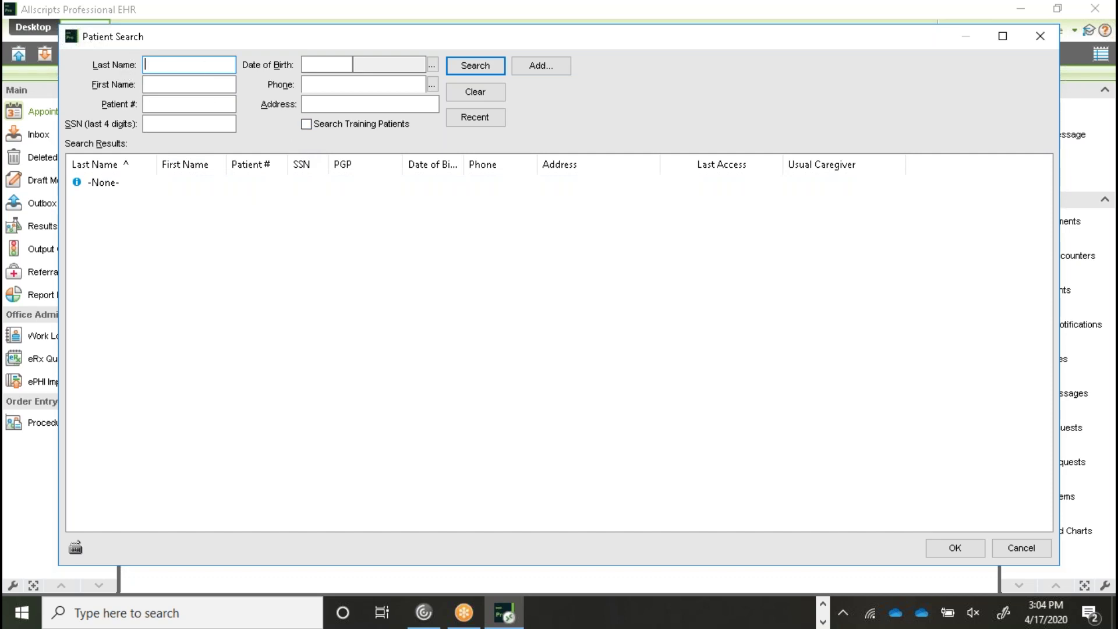
# Step: List recent training patients and open the test patient last accessed 4/16/2020
pyautogui.click(307, 124)
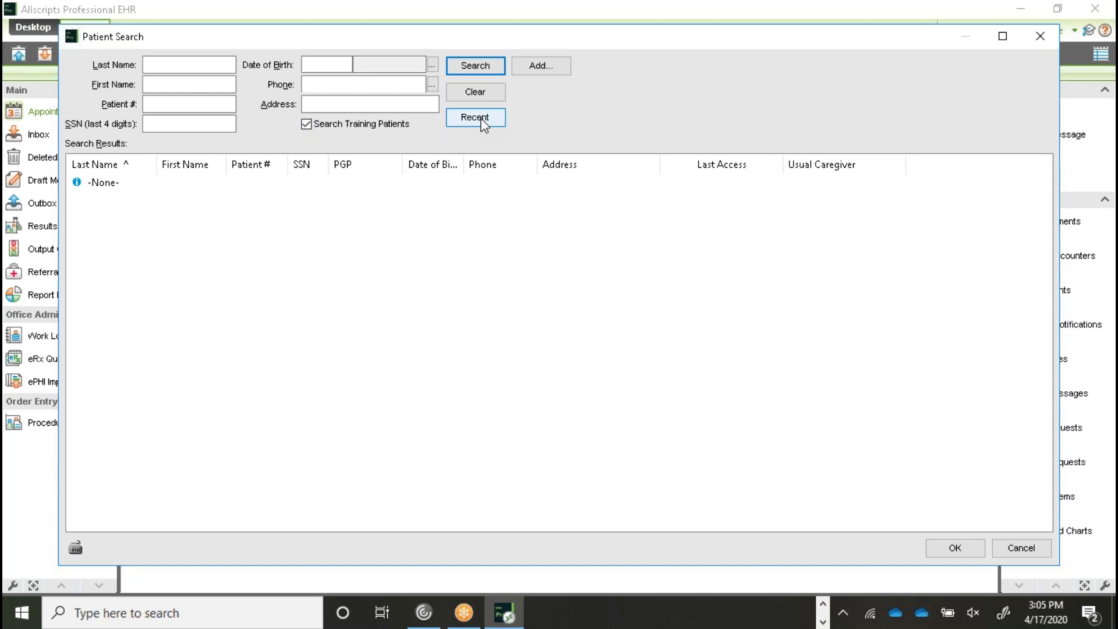
pyautogui.click(483, 120)
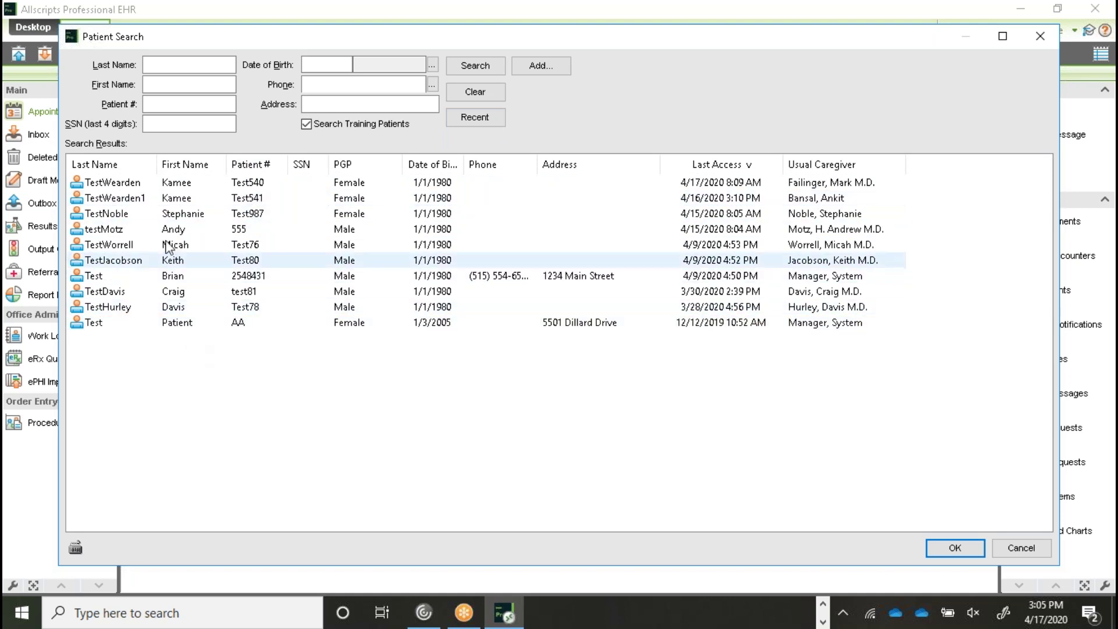
pyautogui.doubleClick(183, 199)
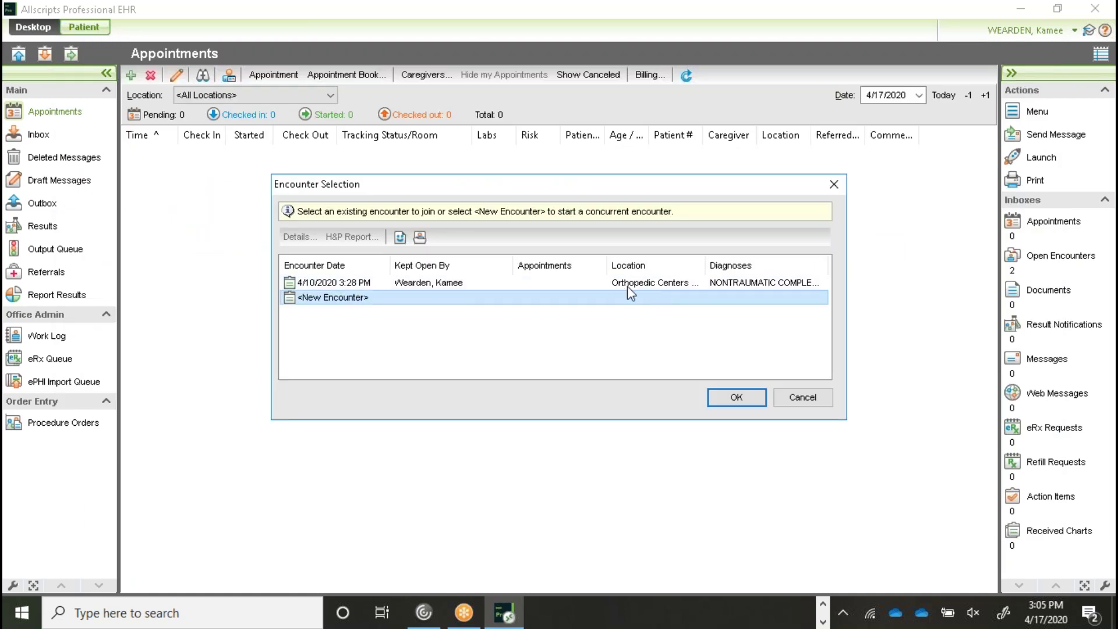
# Step: Join the existing 4/10/2020 encounter to load the patient's Face Sheet
pyautogui.click(591, 285)
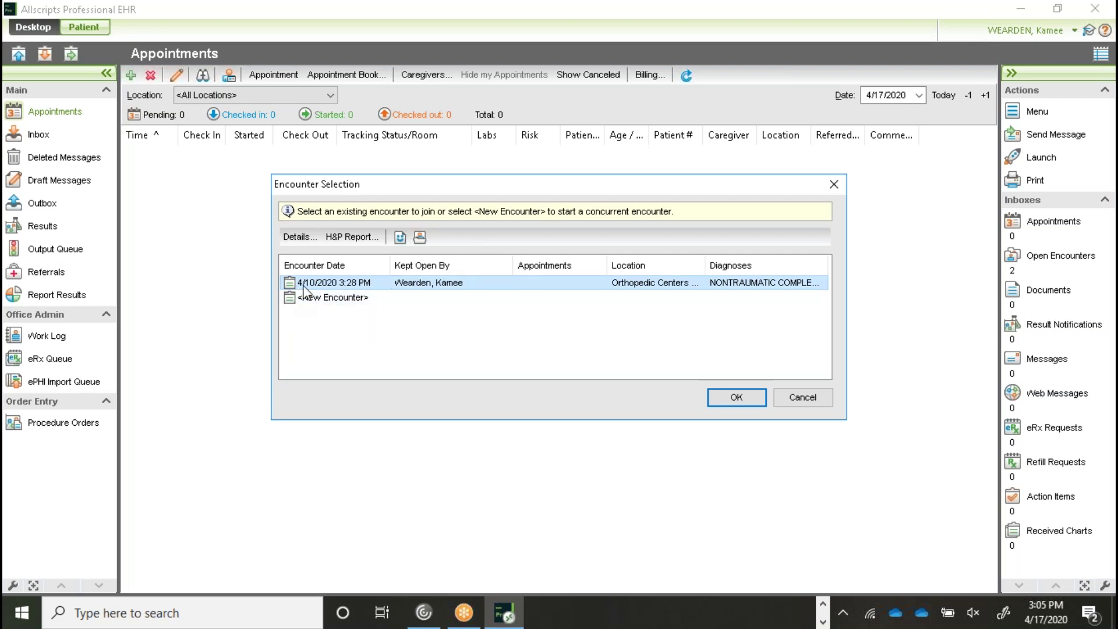
pyautogui.click(735, 399)
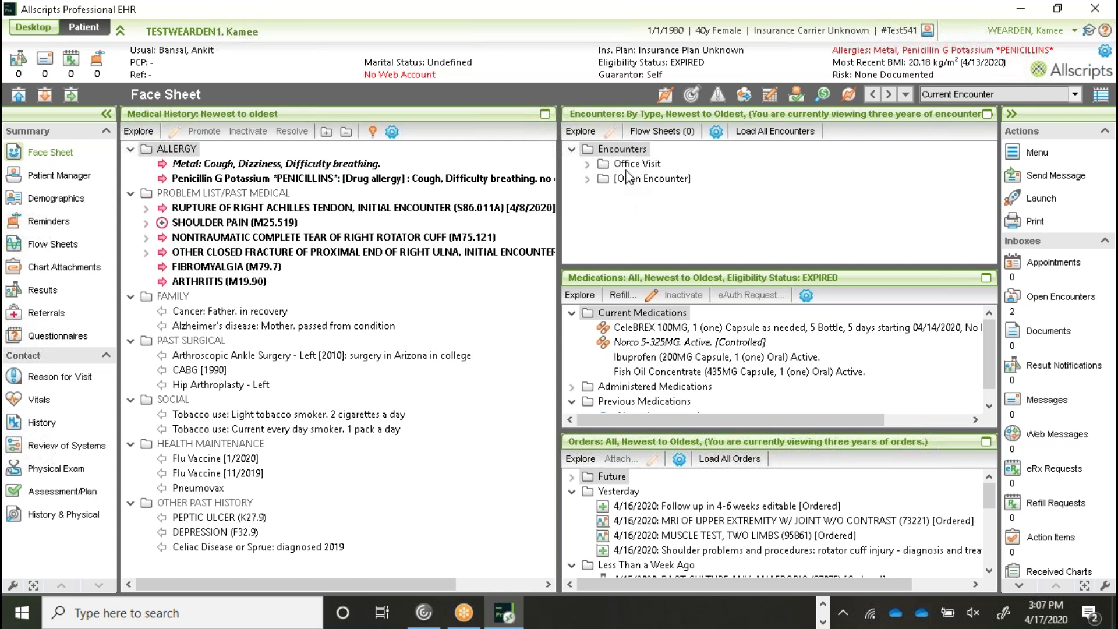
# Step: Expand the [Open Encounter] folder to reveal the 4/10/2020 rotator cuff tear encounter
pyautogui.click(587, 163)
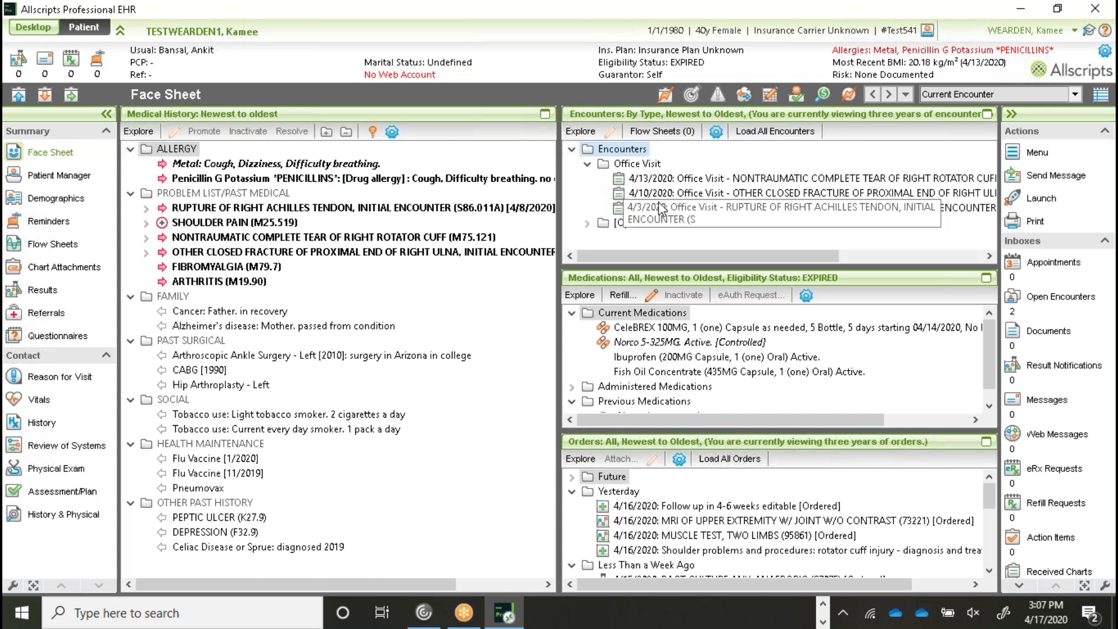
pyautogui.click(587, 164)
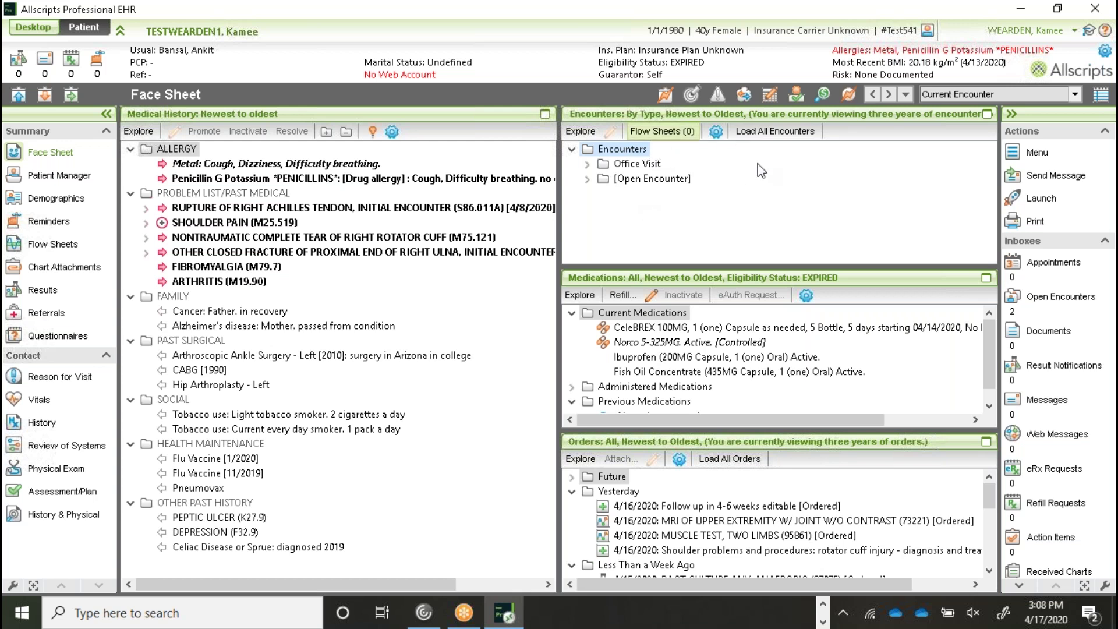
pyautogui.click(588, 179)
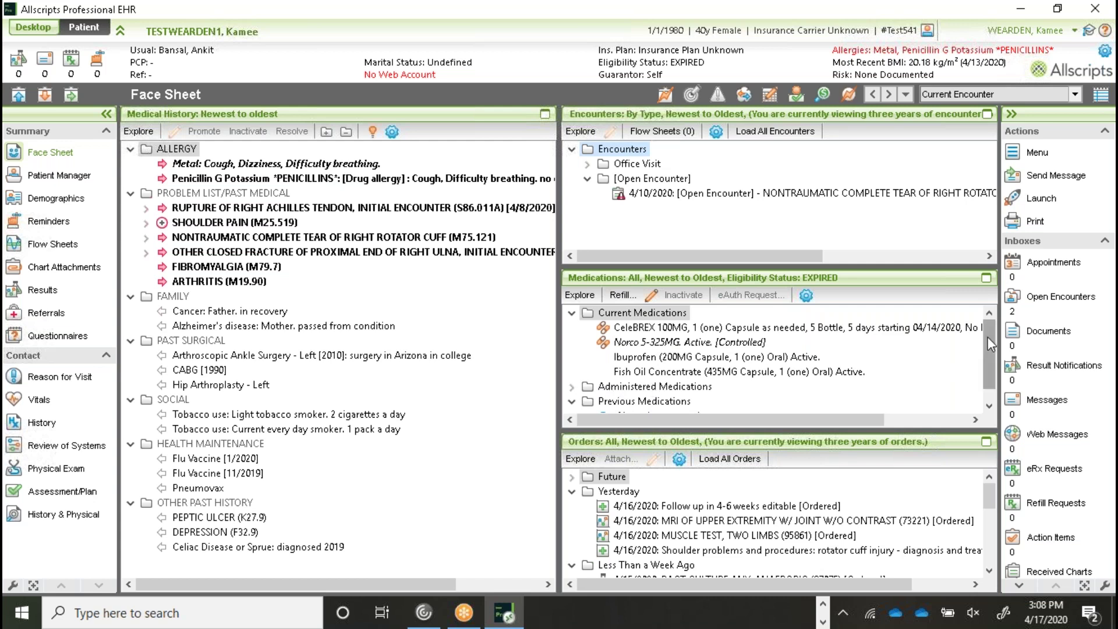
# Step: Collapse Yesterday's orders and expand Less Than a Week Ago to review the 4/15 and 4/14/2020 orders
pyautogui.moveTo(988, 337); pyautogui.dragTo(986, 371)
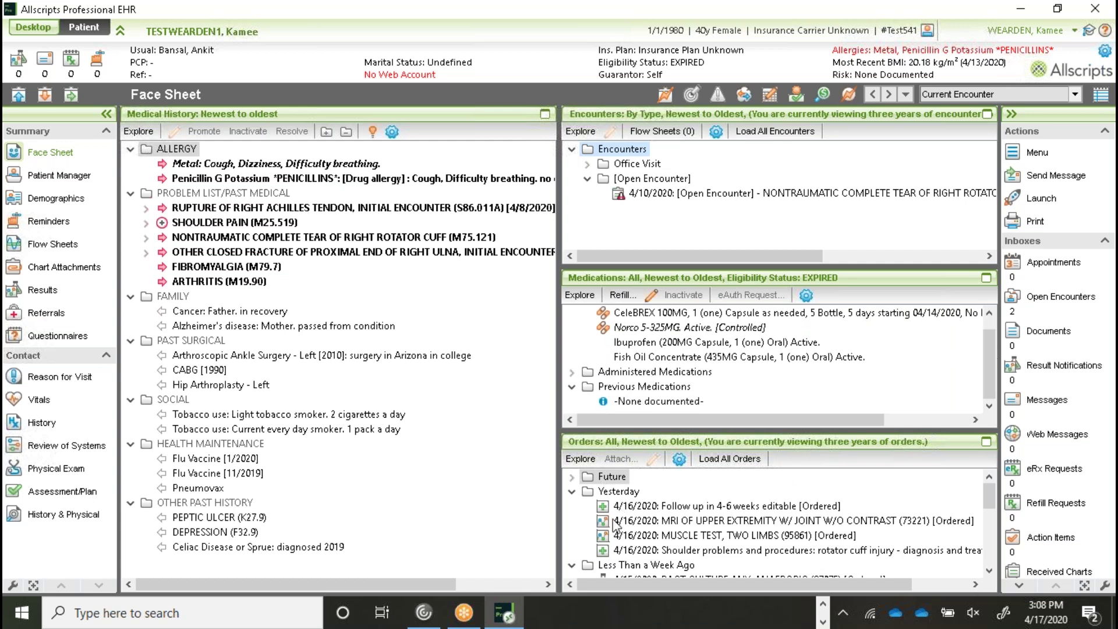
pyautogui.click(572, 491)
pyautogui.click(572, 506)
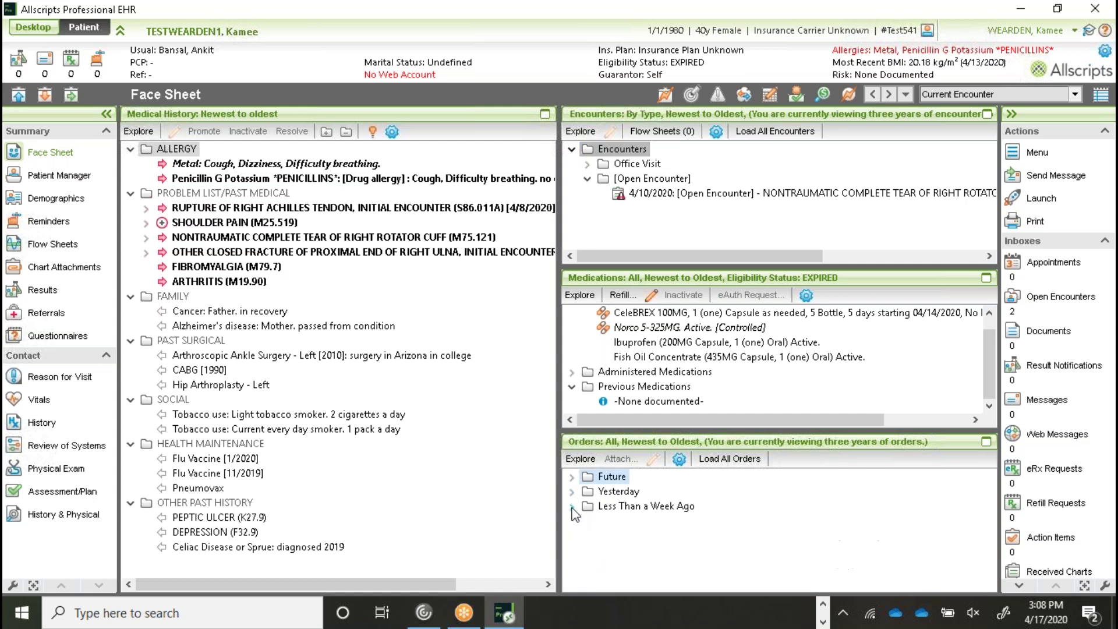
pyautogui.click(627, 492)
pyautogui.click(572, 506)
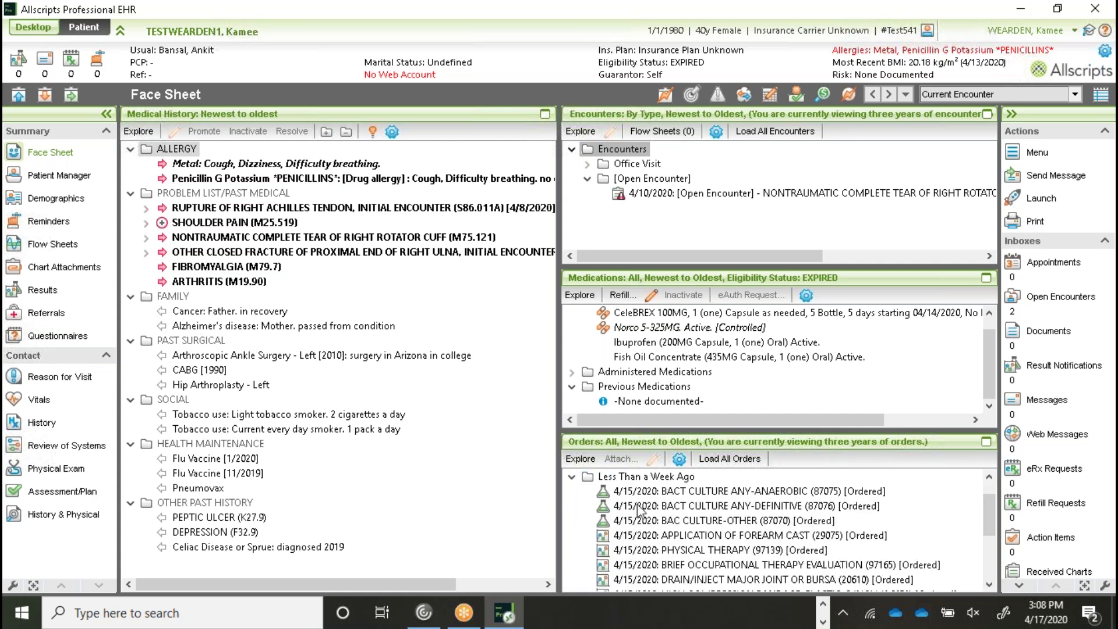
pyautogui.scroll(-2, 639, 563)
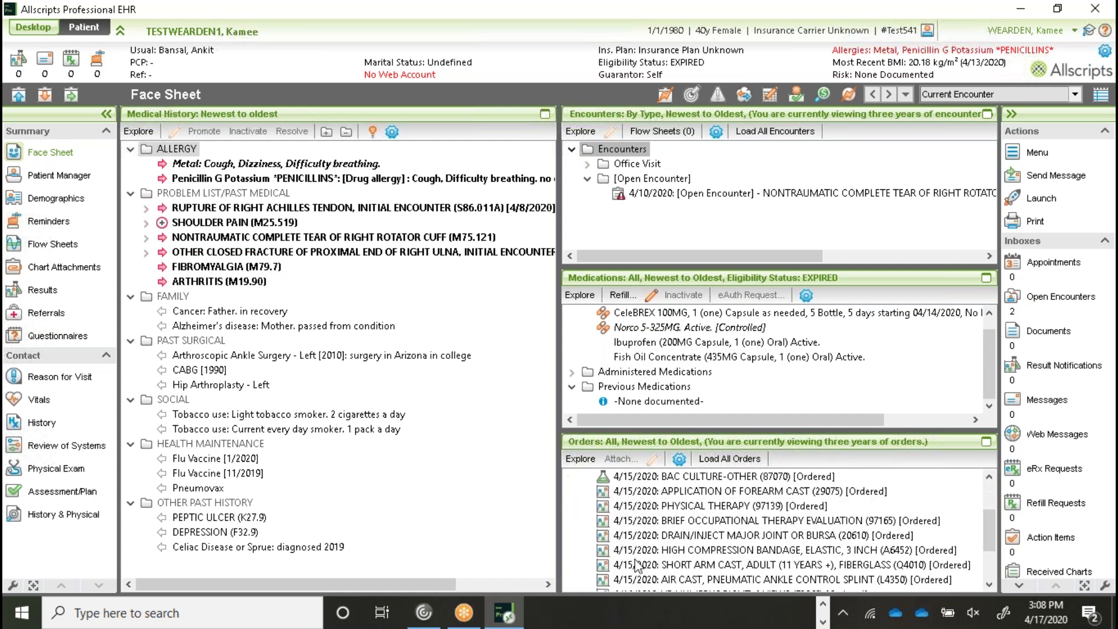
pyautogui.scroll(-1, 639, 564)
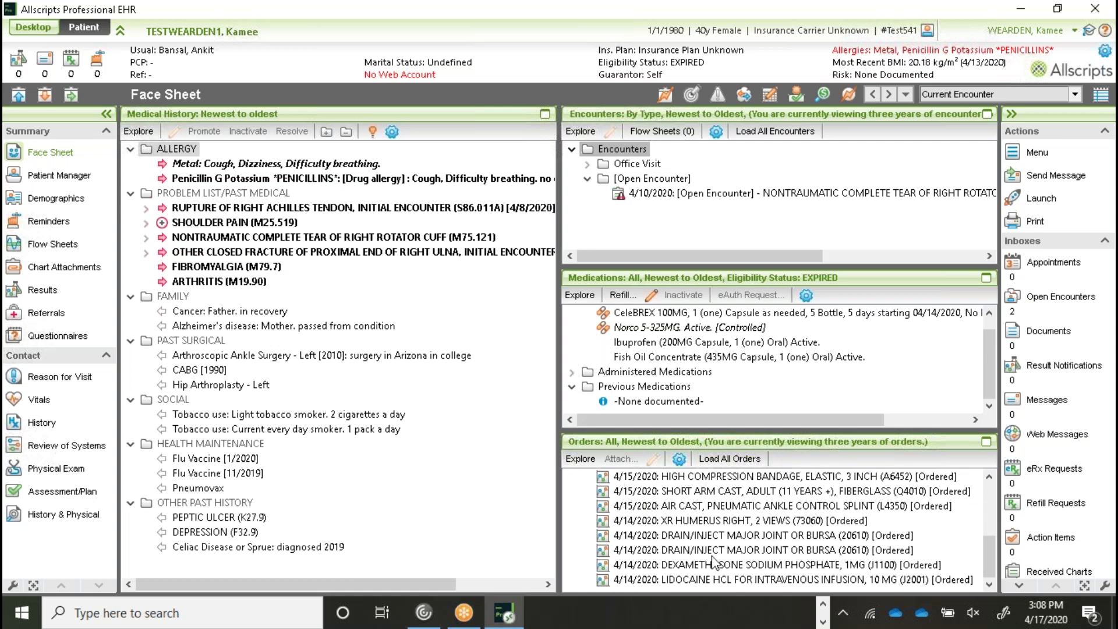
pyautogui.scroll(1, 723, 568)
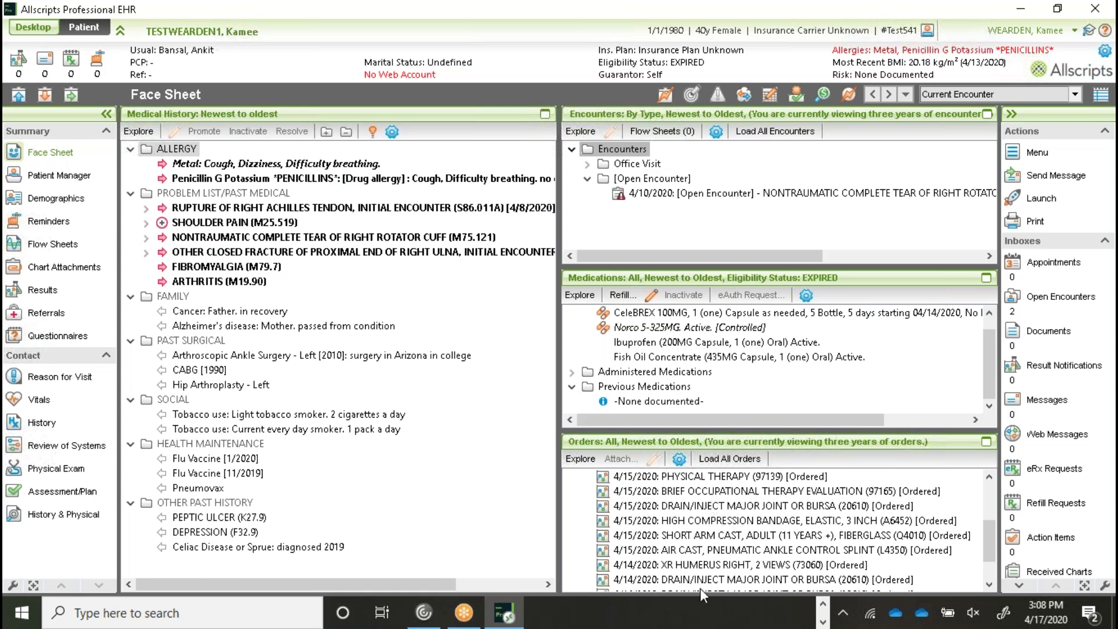
pyautogui.scroll(-1, 669, 553)
pyautogui.scroll(1, 670, 553)
pyautogui.scroll(2, 670, 554)
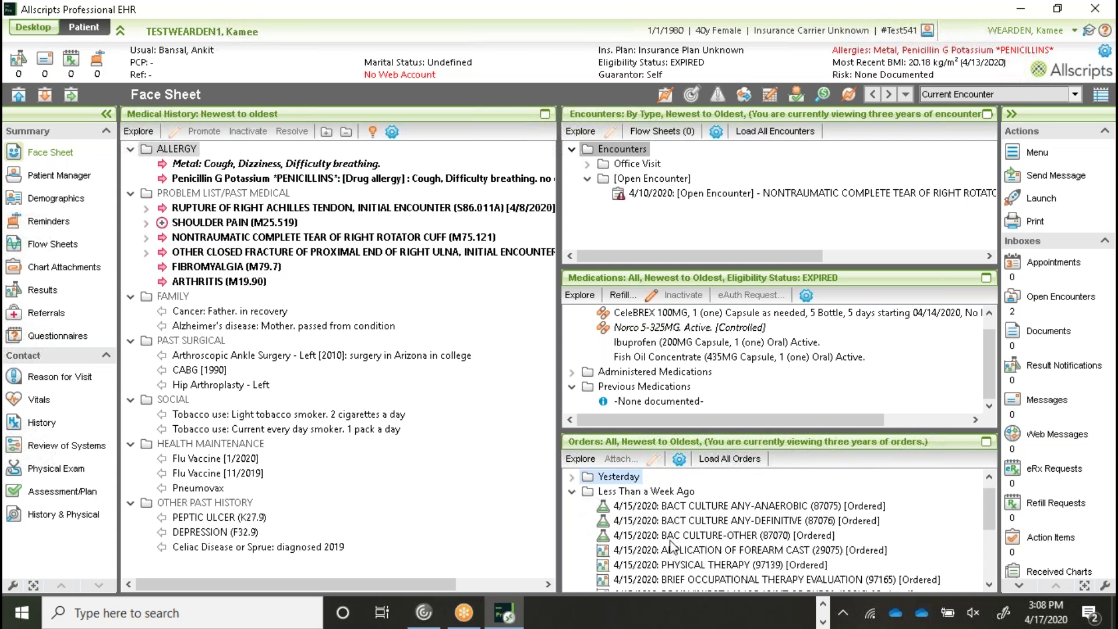
# Step: Maximize the Orders pane, expand Yesterday, and open the MUSCLE TEST, TWO LIMBS order details
pyautogui.click(986, 443)
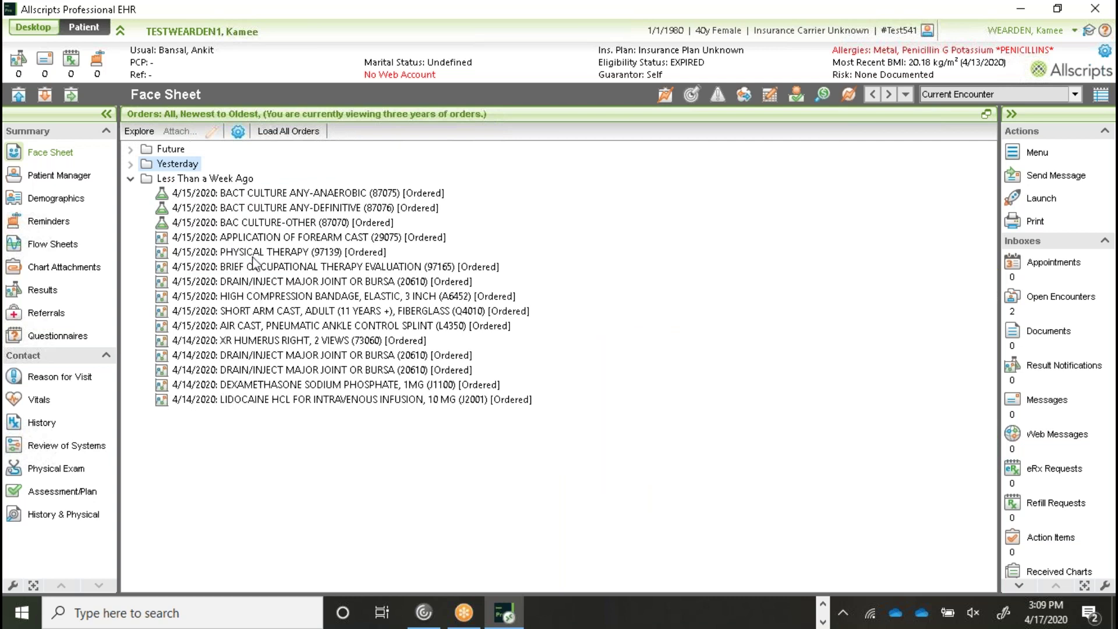
pyautogui.click(130, 178)
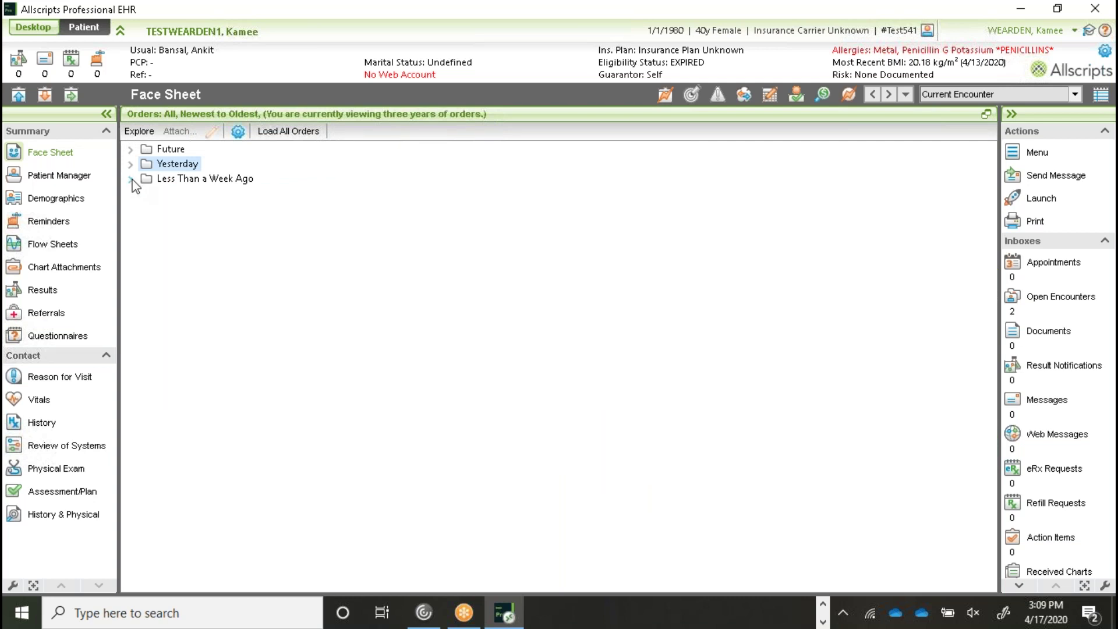
pyautogui.click(131, 163)
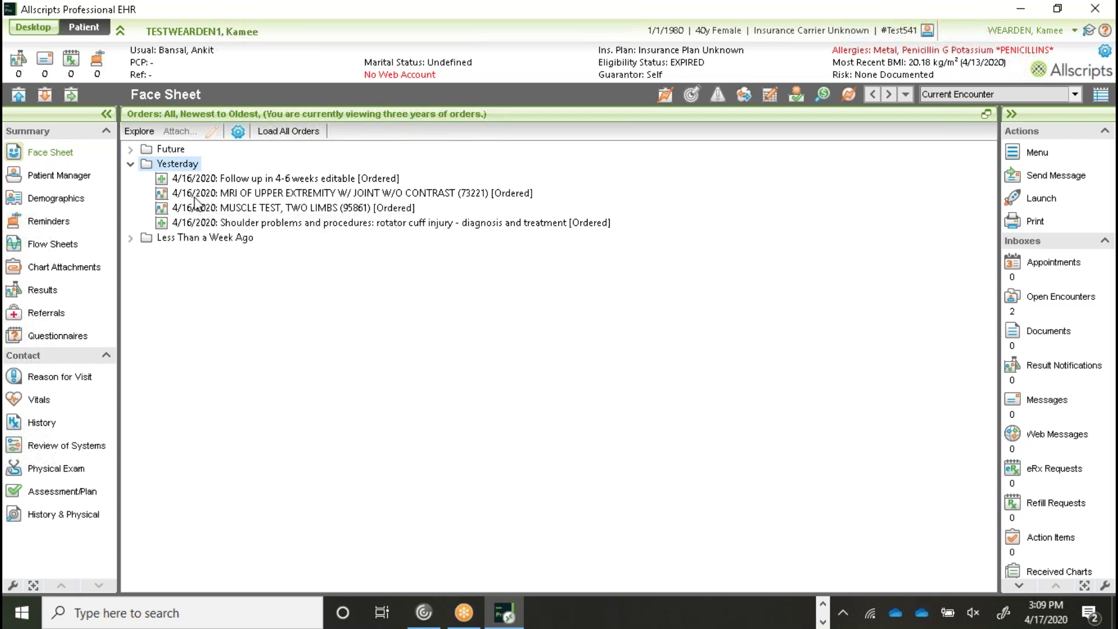
pyautogui.click(236, 209)
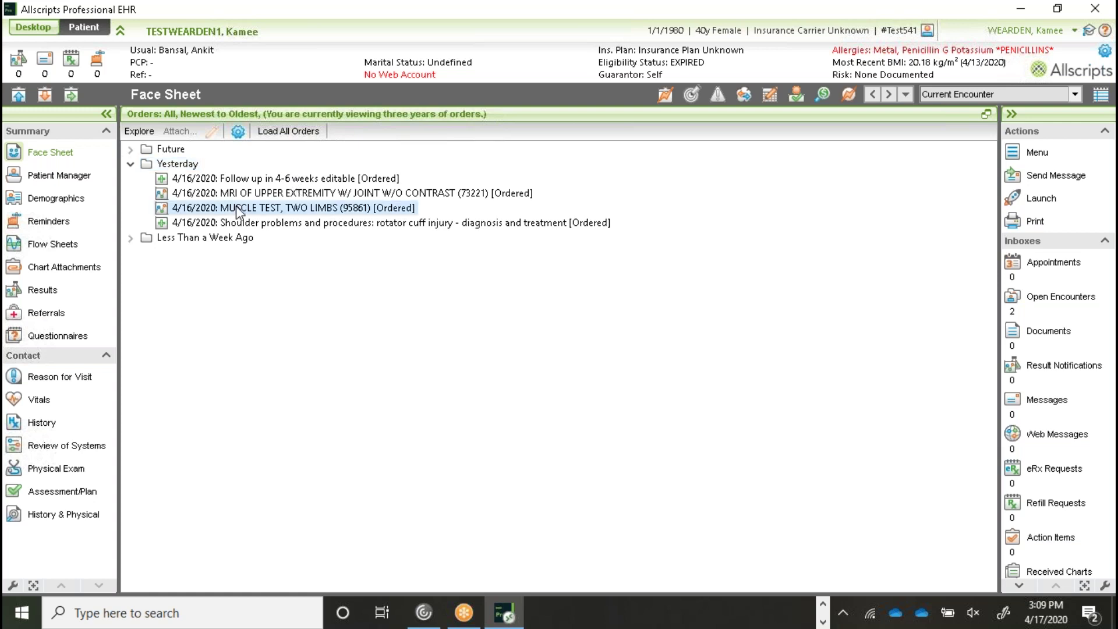
pyautogui.doubleClick(237, 209)
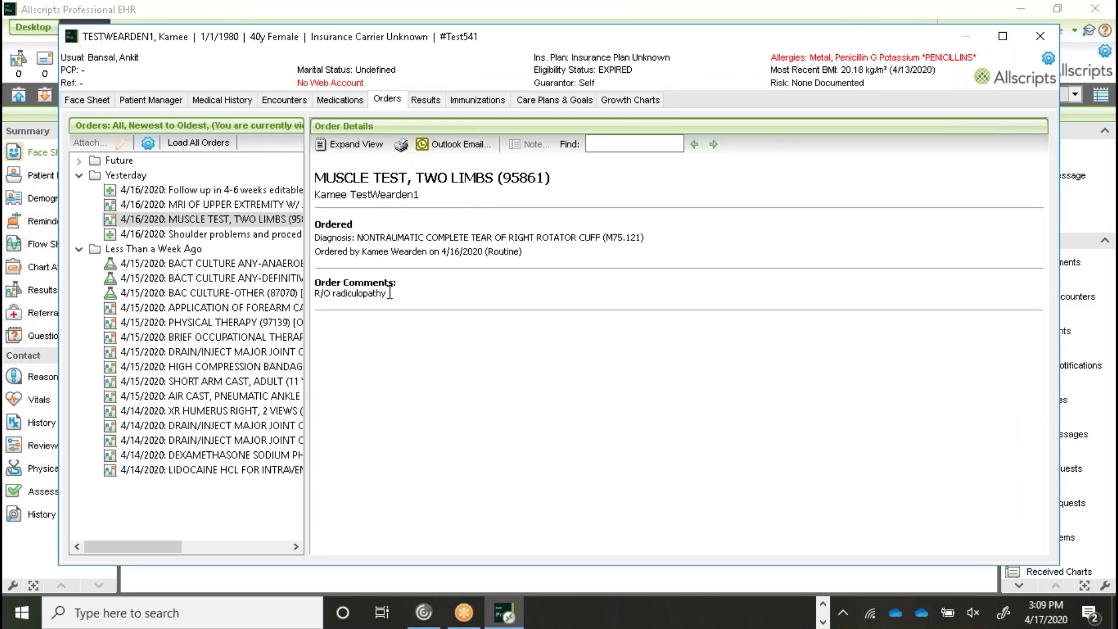
# Step: Review the MRI, rotator cuff treatment, bacterial culture and compression bandage orders, then close the chart window
pyautogui.click(223, 205)
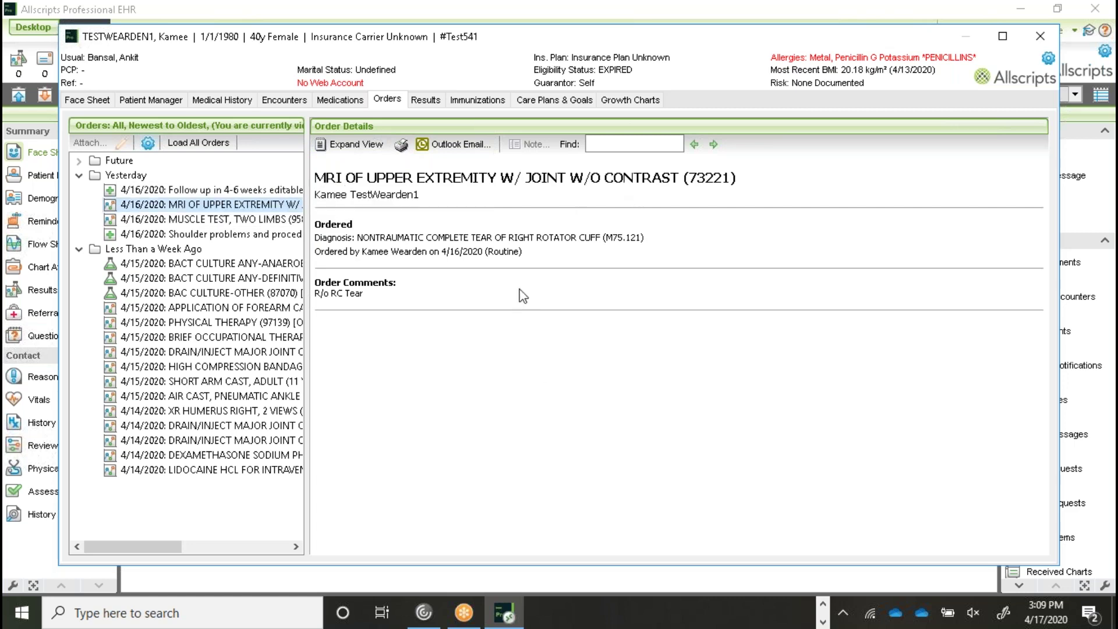
pyautogui.click(180, 239)
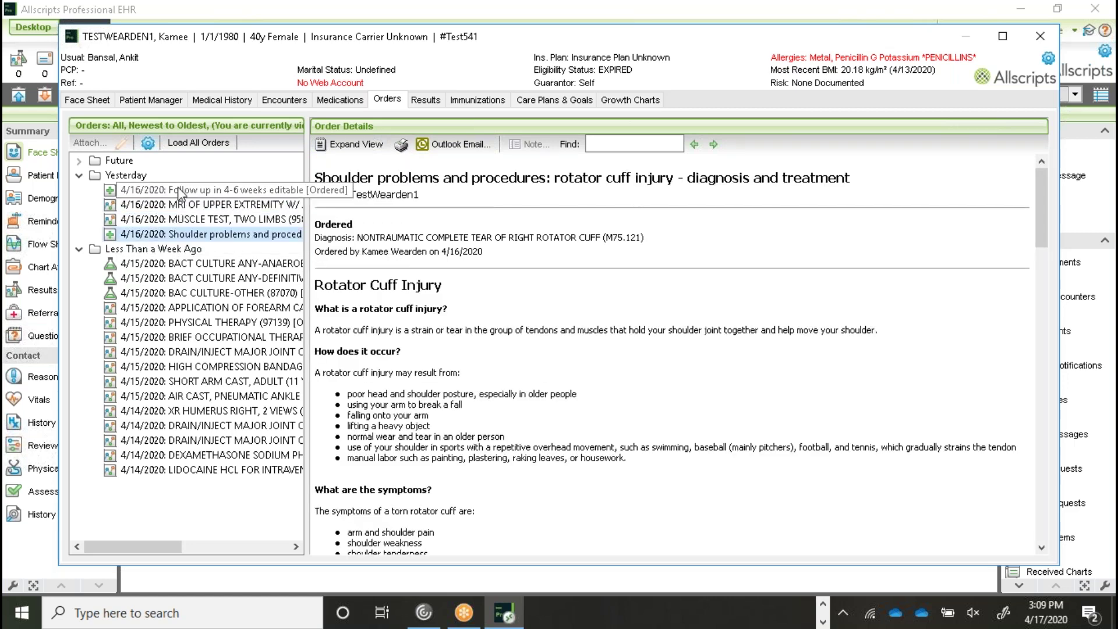
pyautogui.click(163, 279)
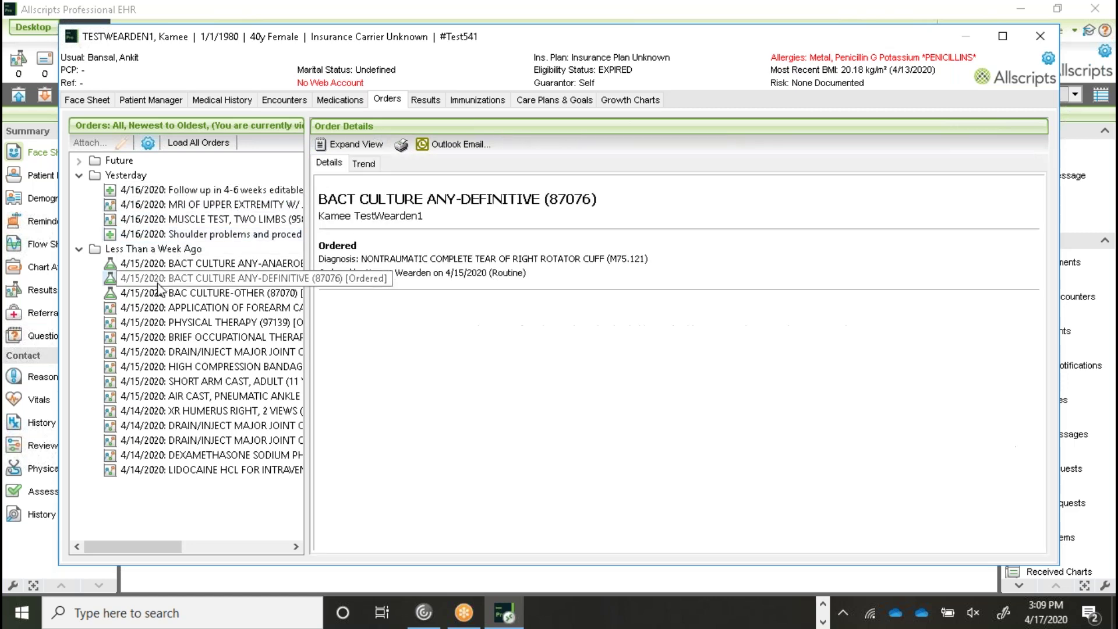
pyautogui.click(204, 371)
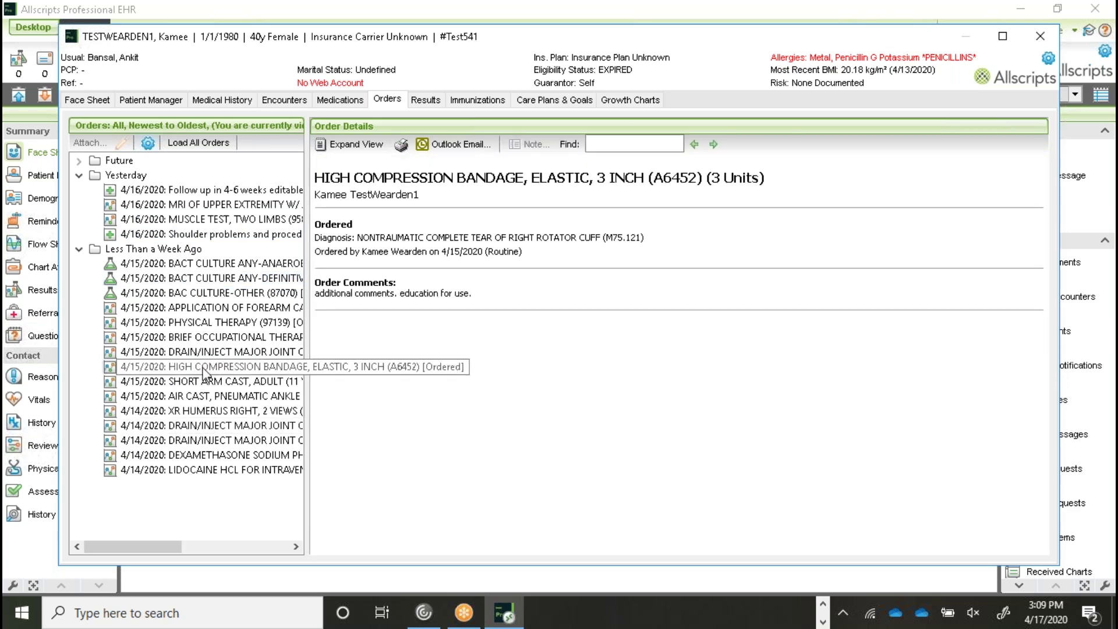
pyautogui.click(1040, 38)
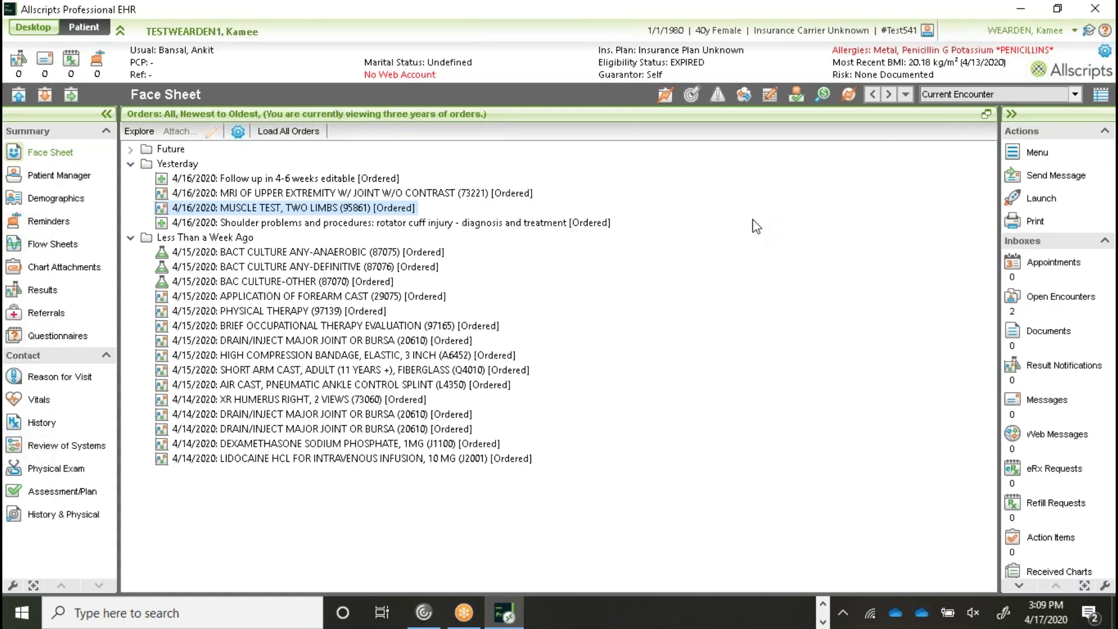
# Step: Collapse the past-week and yesterday order groups and expand the future orders
pyautogui.click(130, 237)
pyautogui.click(131, 165)
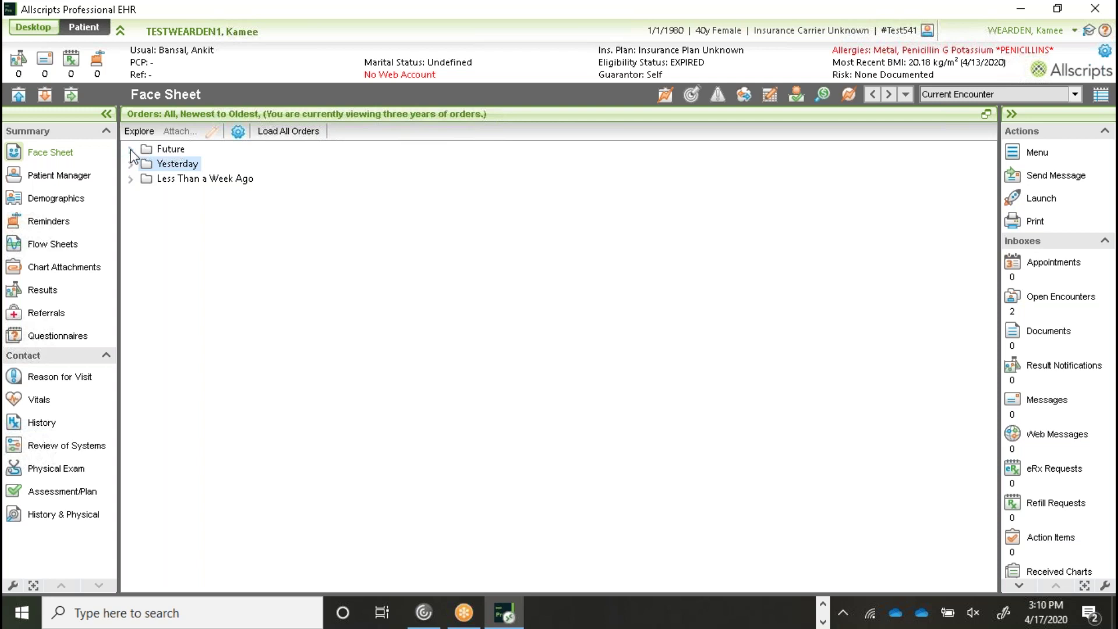
pyautogui.click(130, 150)
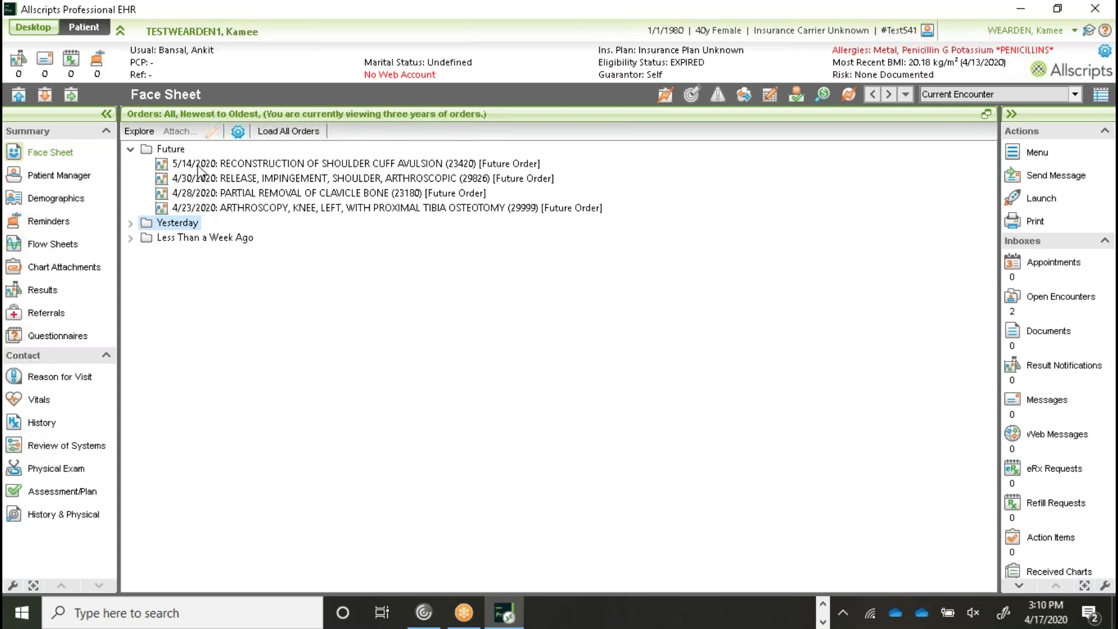
# Step: Check the 4/23 knee arthroscopy order's actions, then restore the full multi-panel Face Sheet
pyautogui.rightClick(195, 214)
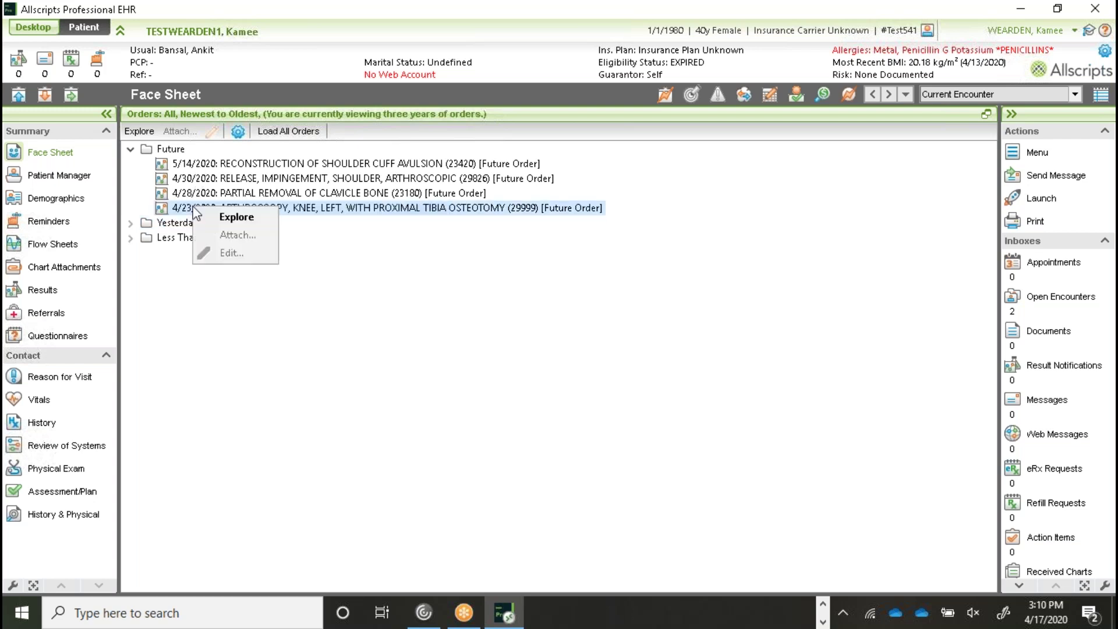
pyautogui.press('Escape')
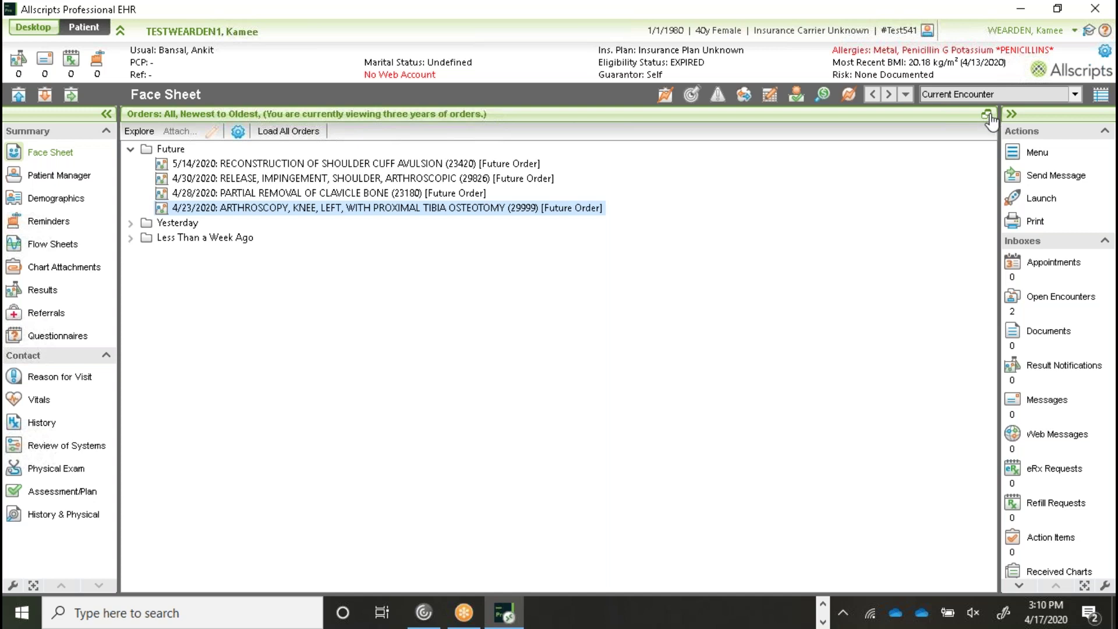
pyautogui.click(989, 116)
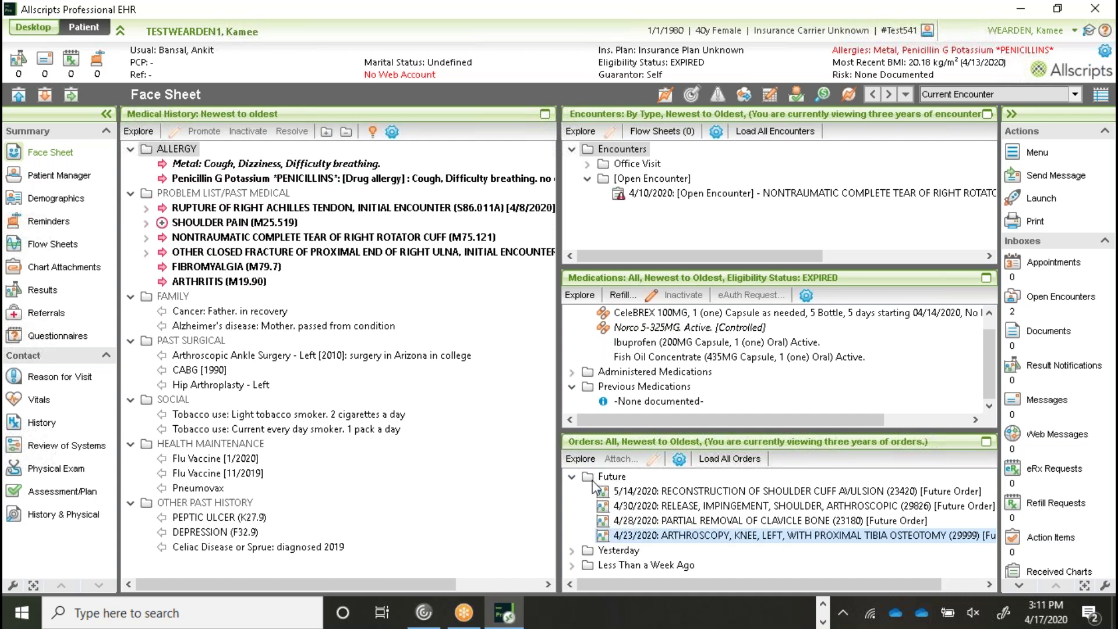
# Step: In Assessment/Plan, review the 5/14/2020 shoulder reconstruction order's schedule and cancel without changing it
pyautogui.click(68, 493)
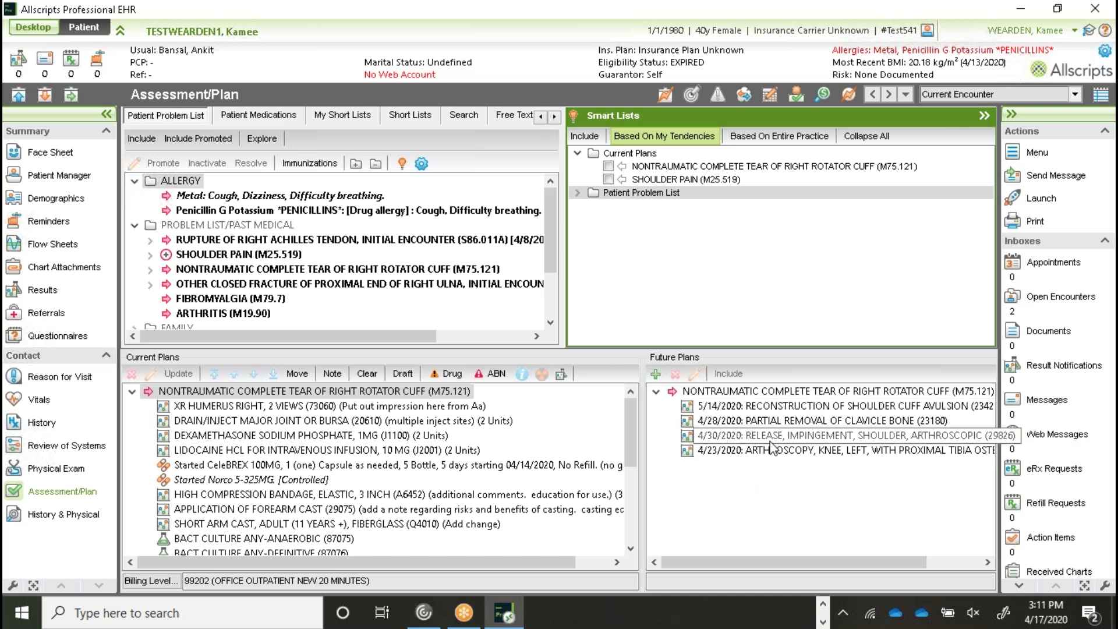
pyautogui.click(783, 410)
pyautogui.click(695, 373)
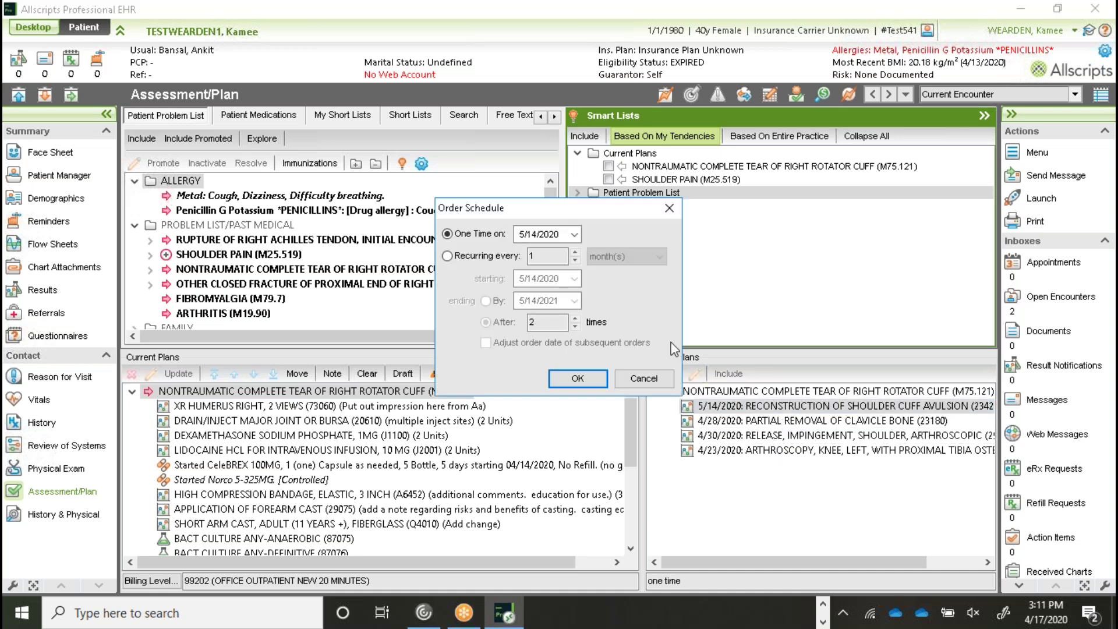
pyautogui.click(575, 234)
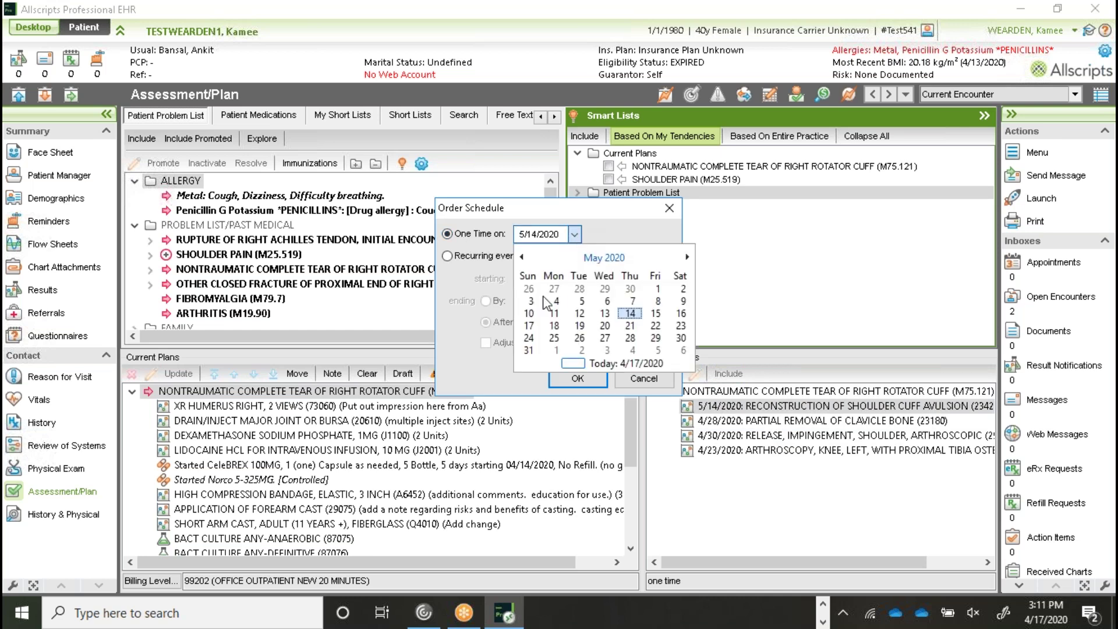
pyautogui.click(575, 234)
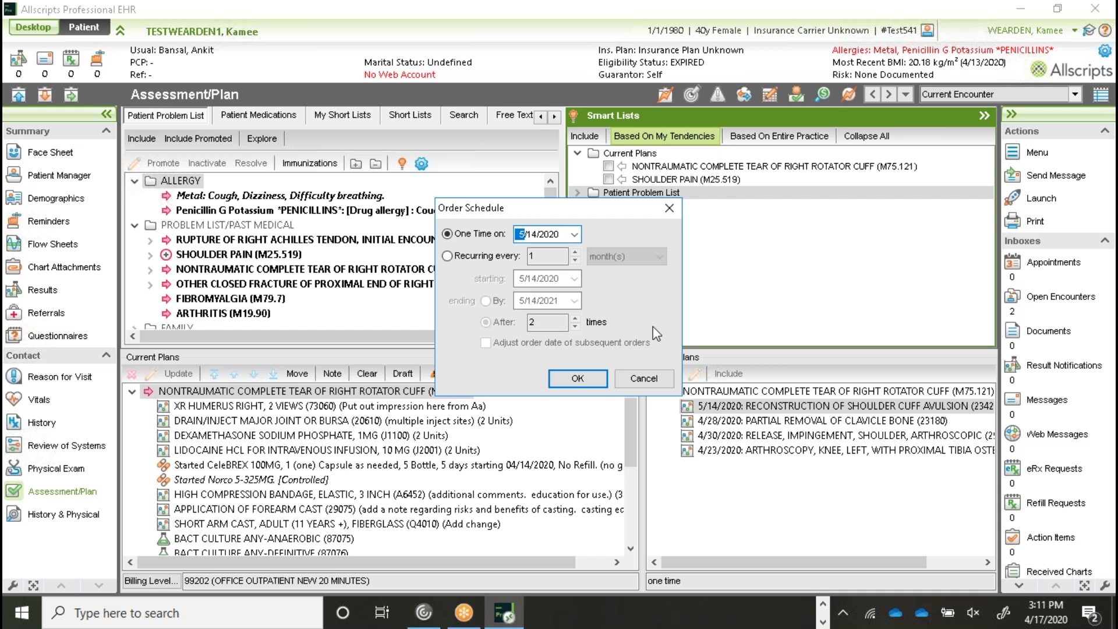
pyautogui.click(653, 378)
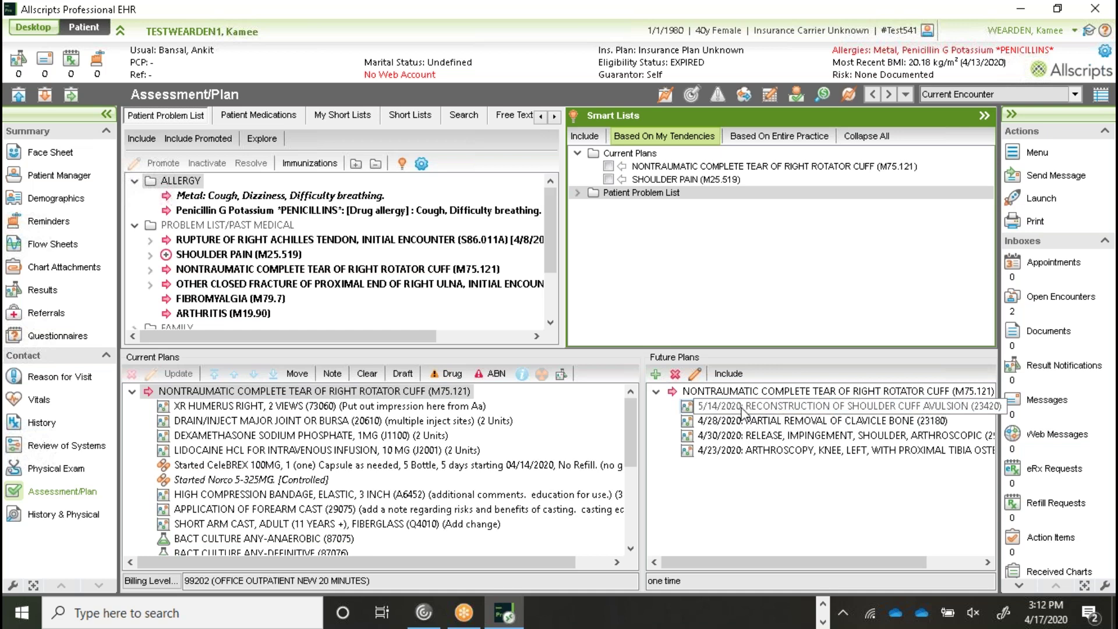
# Step: Include the 5/14/2020 shoulder cuff reconstruction in Current Plans and open its order details
pyautogui.click(743, 409)
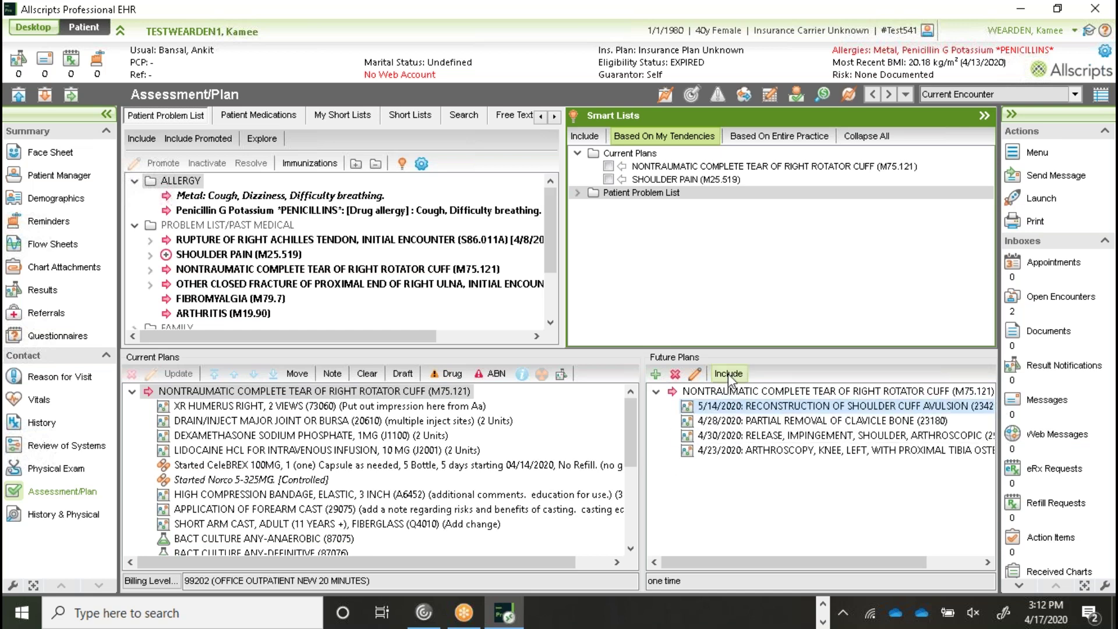
pyautogui.click(728, 373)
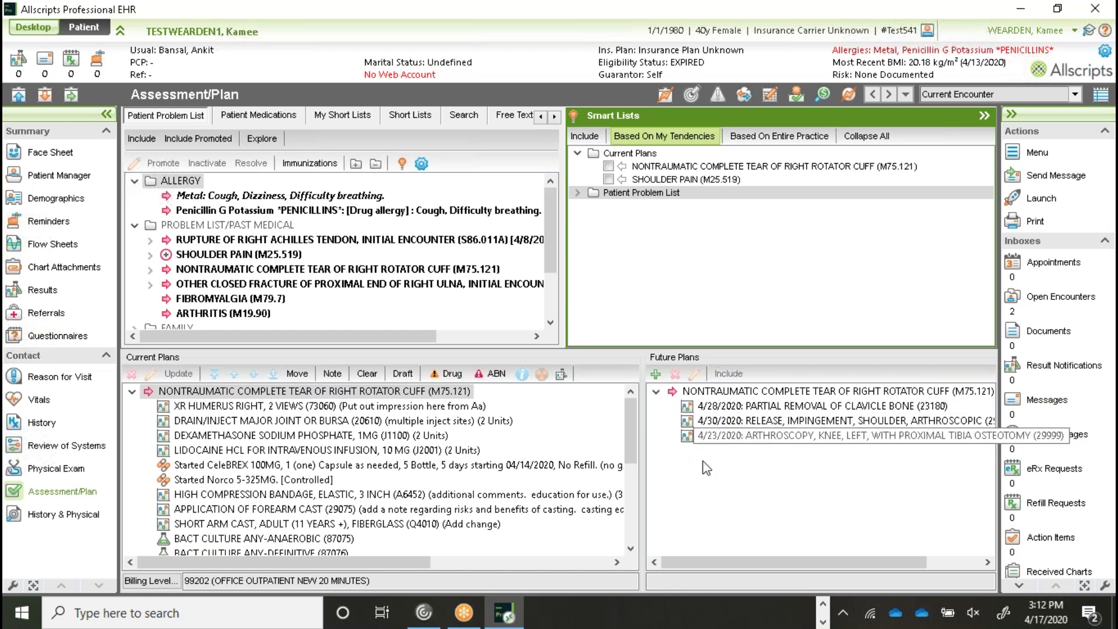
pyautogui.moveTo(632, 449); pyautogui.dragTo(626, 516)
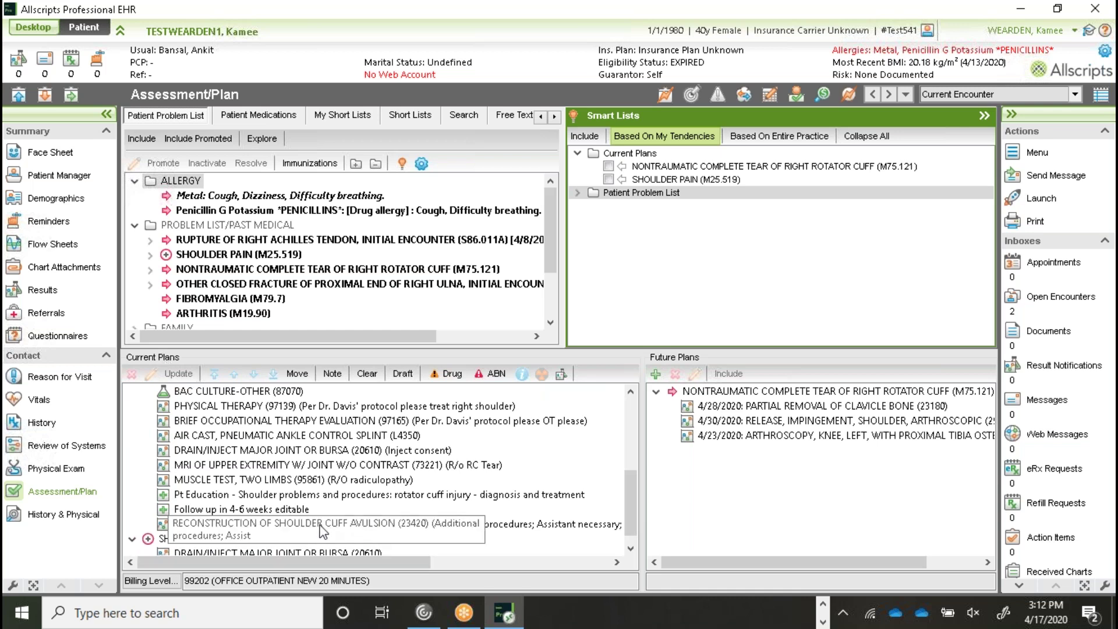
pyautogui.doubleClick(322, 527)
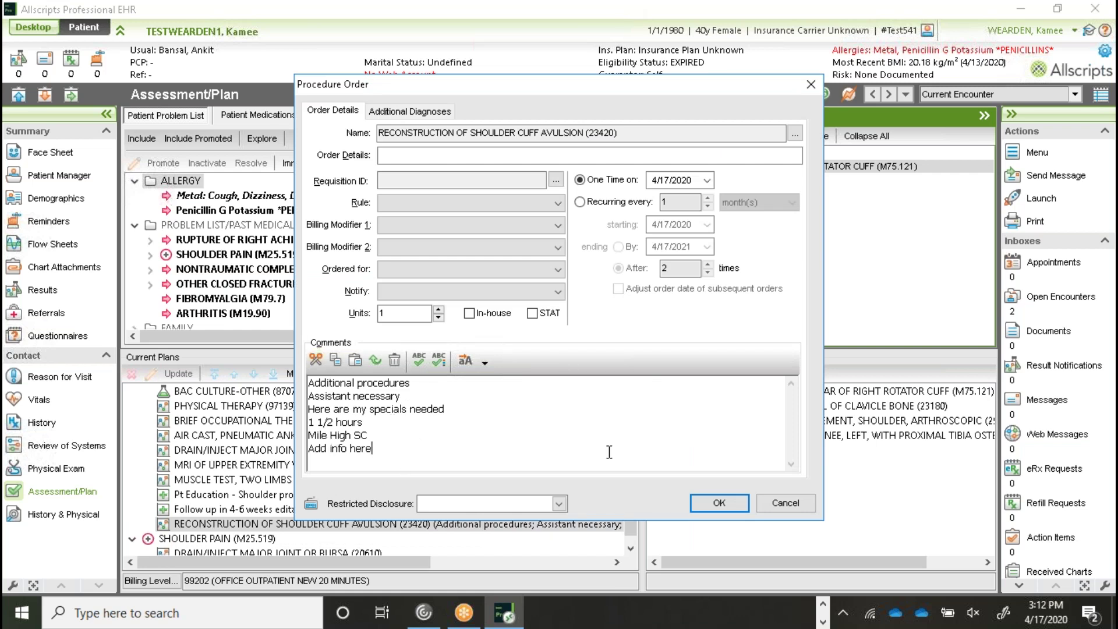
# Step: Add comment lines 'ATTENTION TO METAL ALLERGY.' and an anesthesia history note to the reconstruction order
pyautogui.press('Return')
pyautogui.write('ATTENTIONTO')
pyautogui.press('BackSpace')
pyautogui.press('BackSpace')
pyautogui.press('BackSpace')
pyautogui.write('TO METAL')
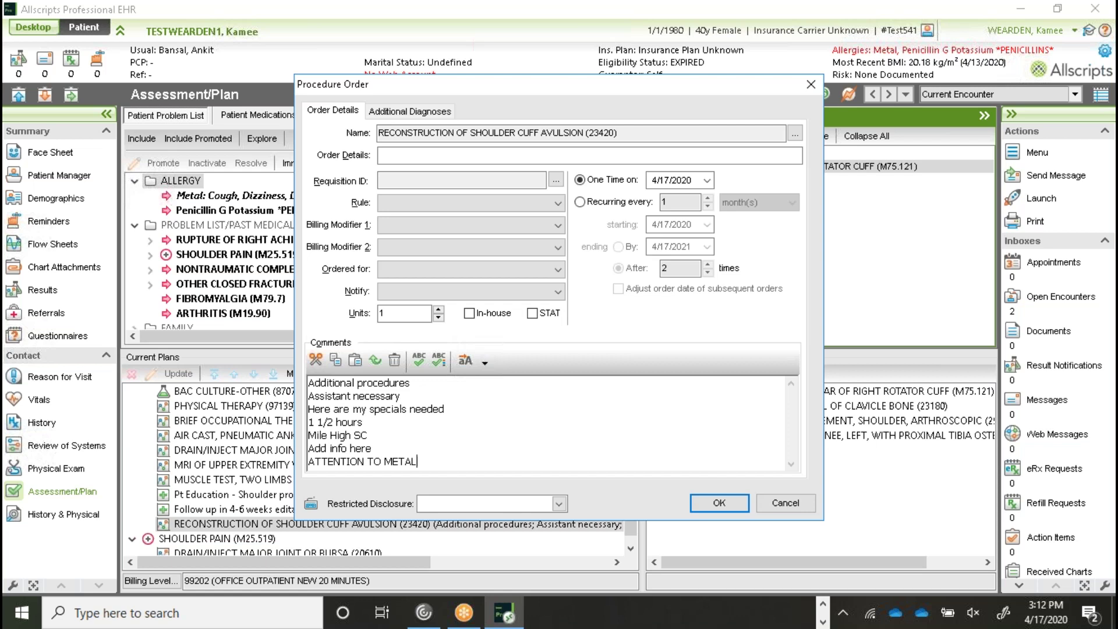
pyautogui.write(' ALEERGY')
pyautogui.press('BackSpace')
pyautogui.press('BackSpace')
pyautogui.press('BackSpace')
pyautogui.press('BackSpace')
pyautogui.press('BackSpace')
pyautogui.write('LERGY.')
pyautogui.press('Return')
pyautogui.write('ANESTHIS')
pyautogui.press('BackSpace')
pyautogui.write('A CO')
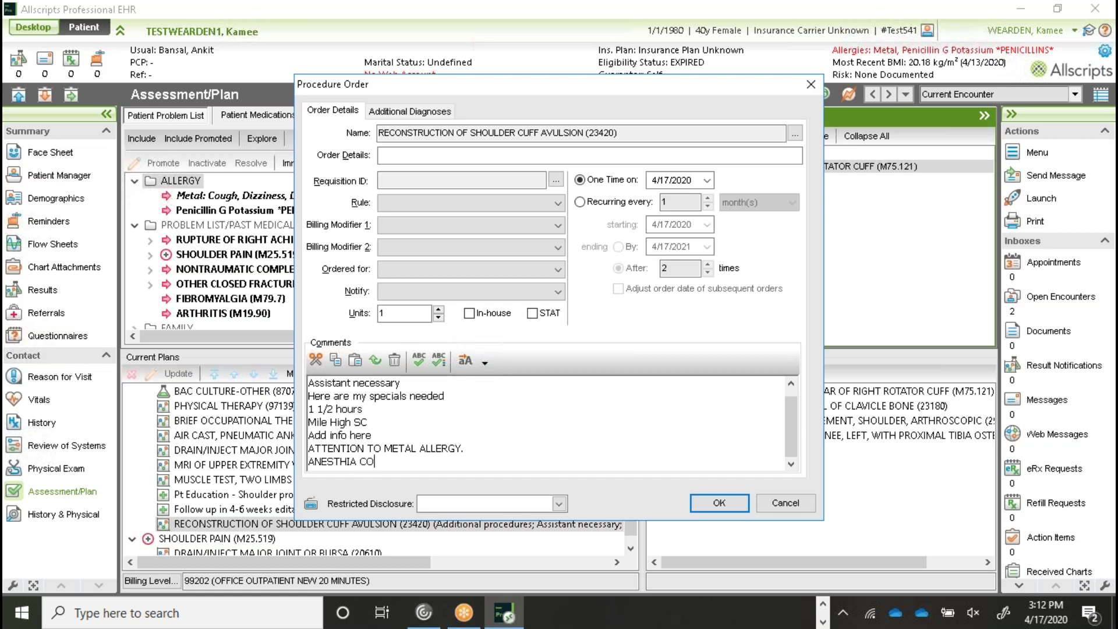
pyautogui.press('BackSpace')
pyautogui.write('HISTORY')
pyautogui.click(728, 503)
# Step: Set the reconstruction order's one-time date to 4/30/2020 and save it
pyautogui.click(707, 181)
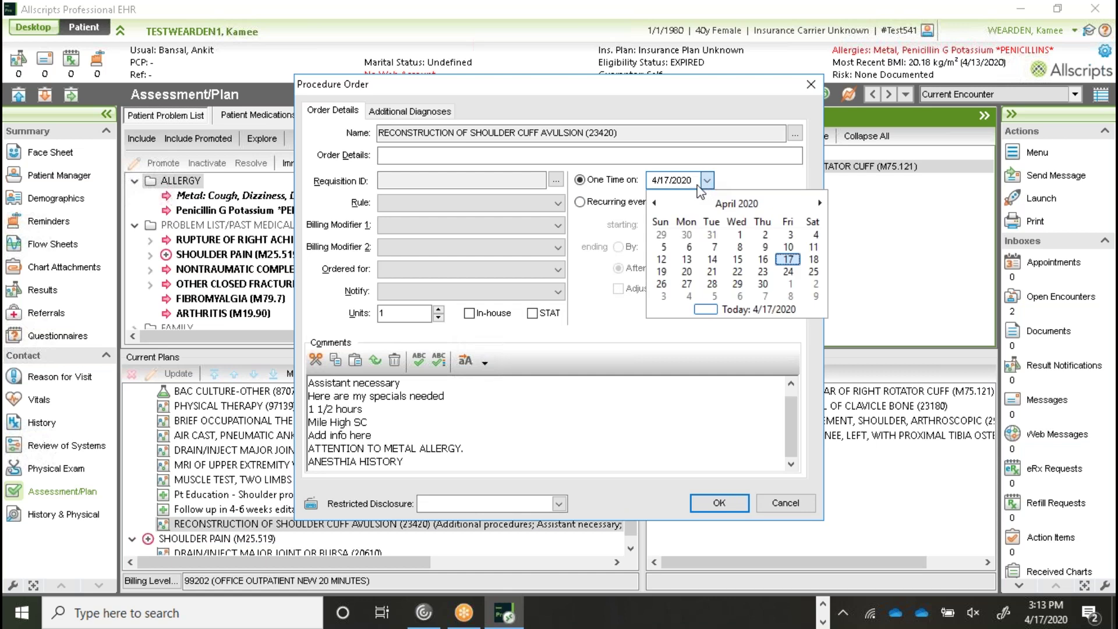
pyautogui.click(763, 285)
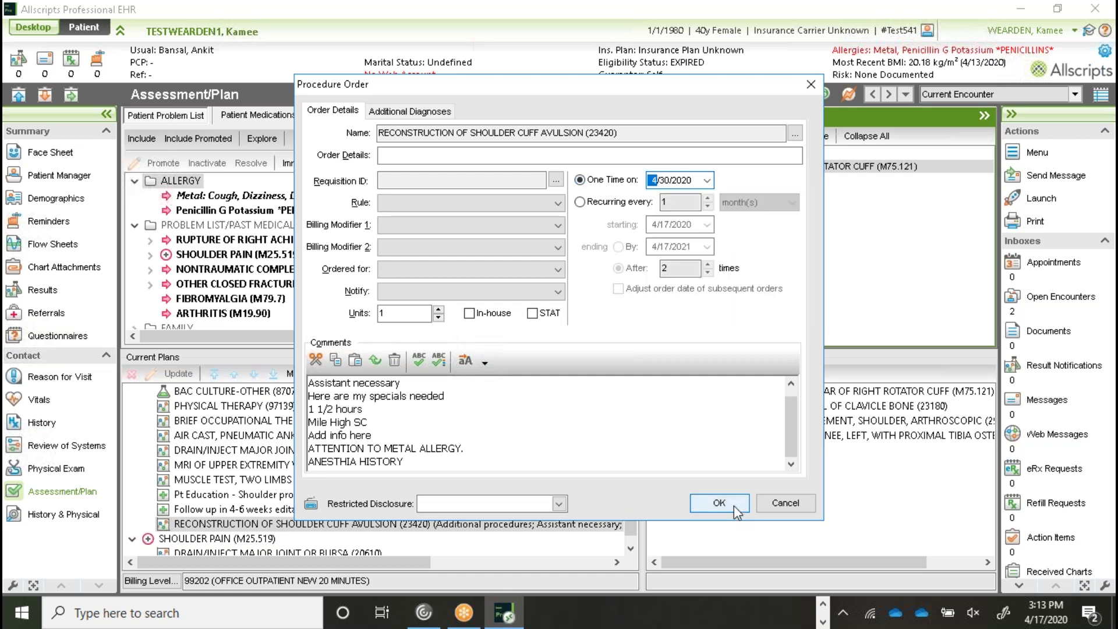
pyautogui.click(733, 505)
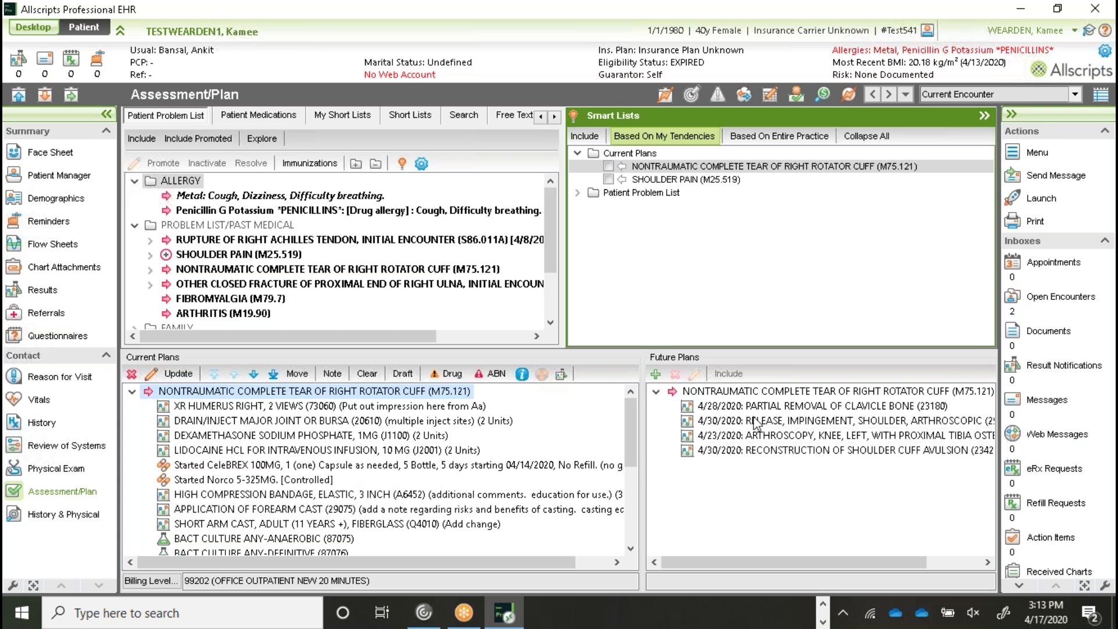
# Step: Include the 4/28/2020 partial clavicle removal in Current Plans and open its order details
pyautogui.click(812, 410)
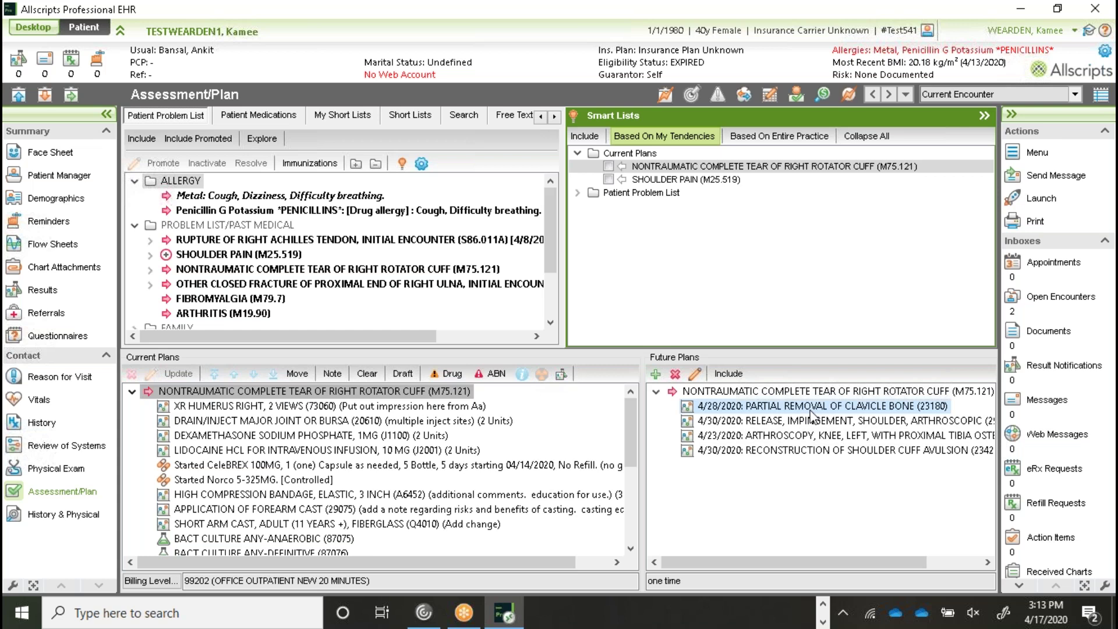
pyautogui.click(728, 375)
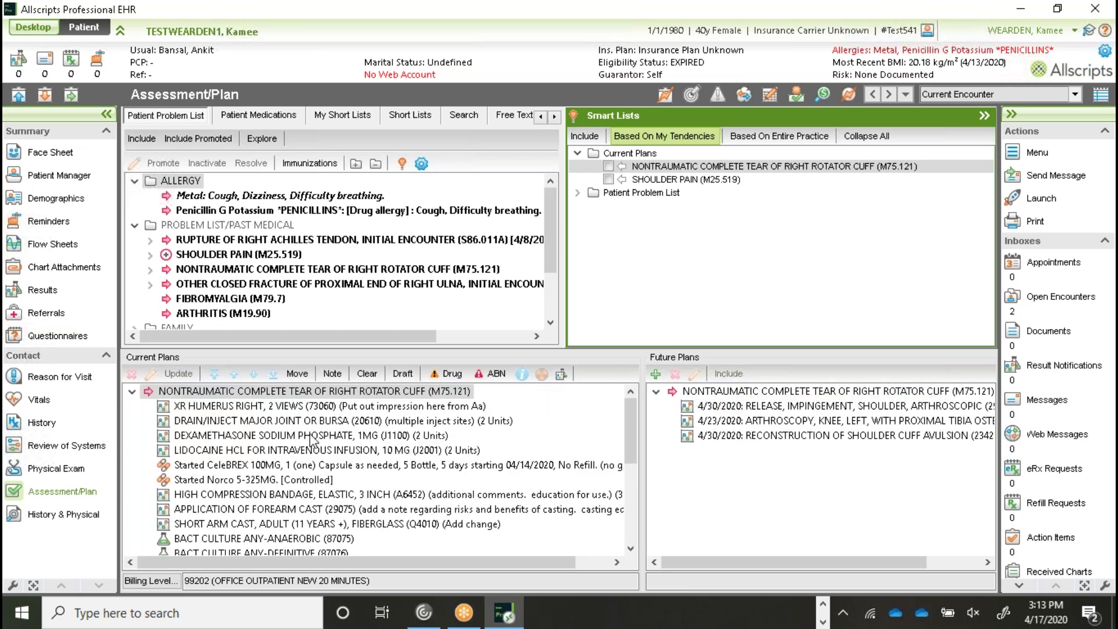
pyautogui.moveTo(635, 421); pyautogui.dragTo(626, 495)
pyautogui.doubleClick(306, 524)
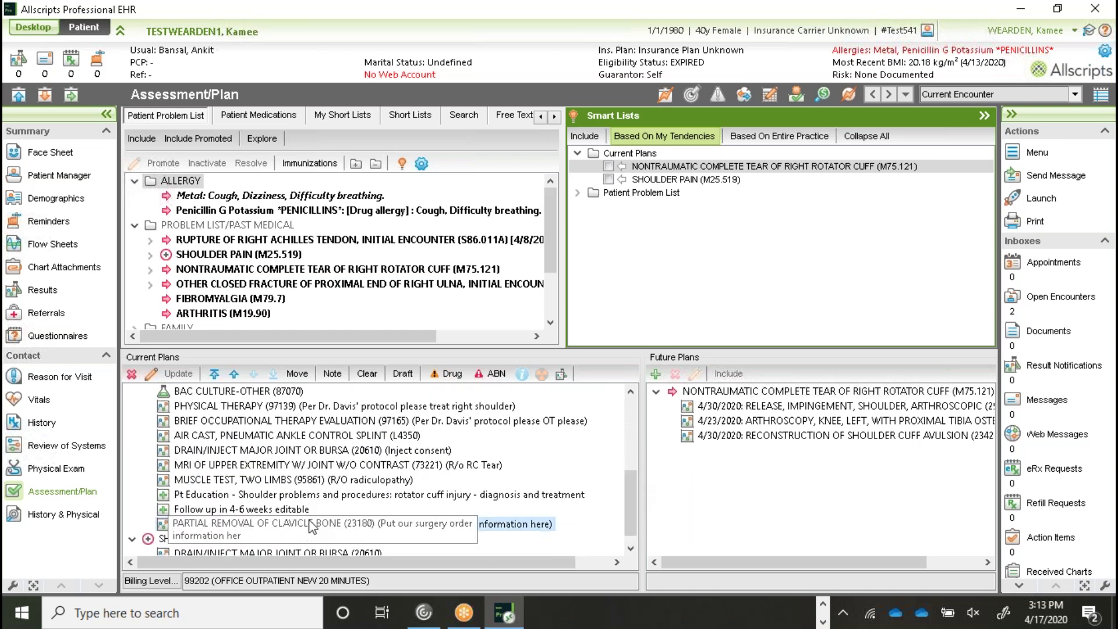
# Step: Add the comment 'Add our new note', set the date to 4/28/2020, and save
pyautogui.click(532, 382)
pyautogui.press('Return')
pyautogui.write('Add ou')
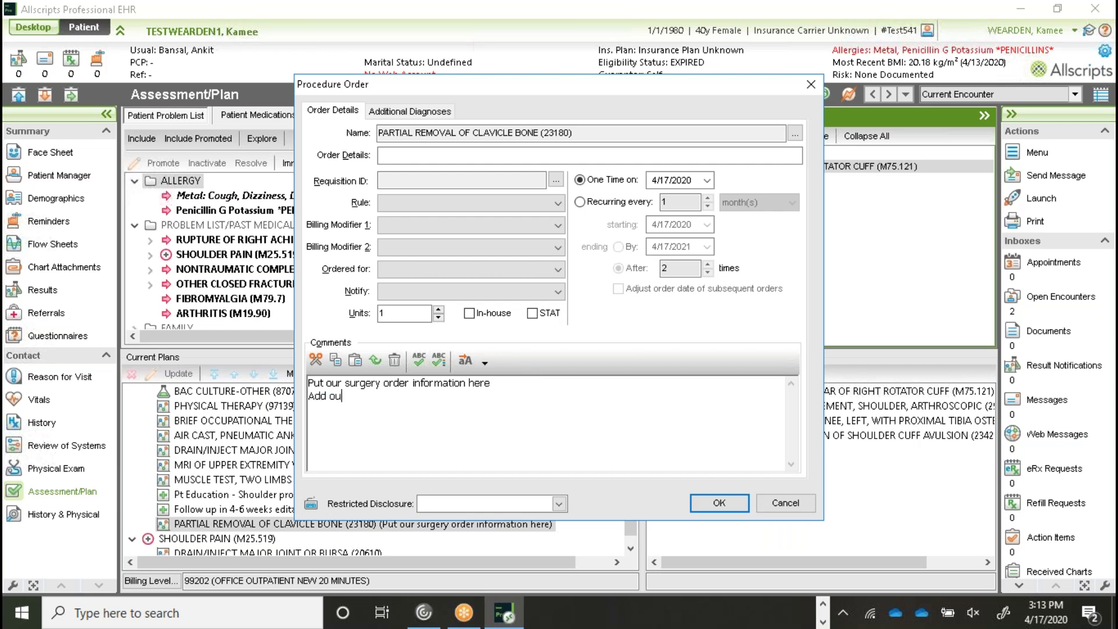
pyautogui.write('r new note')
pyautogui.click(707, 180)
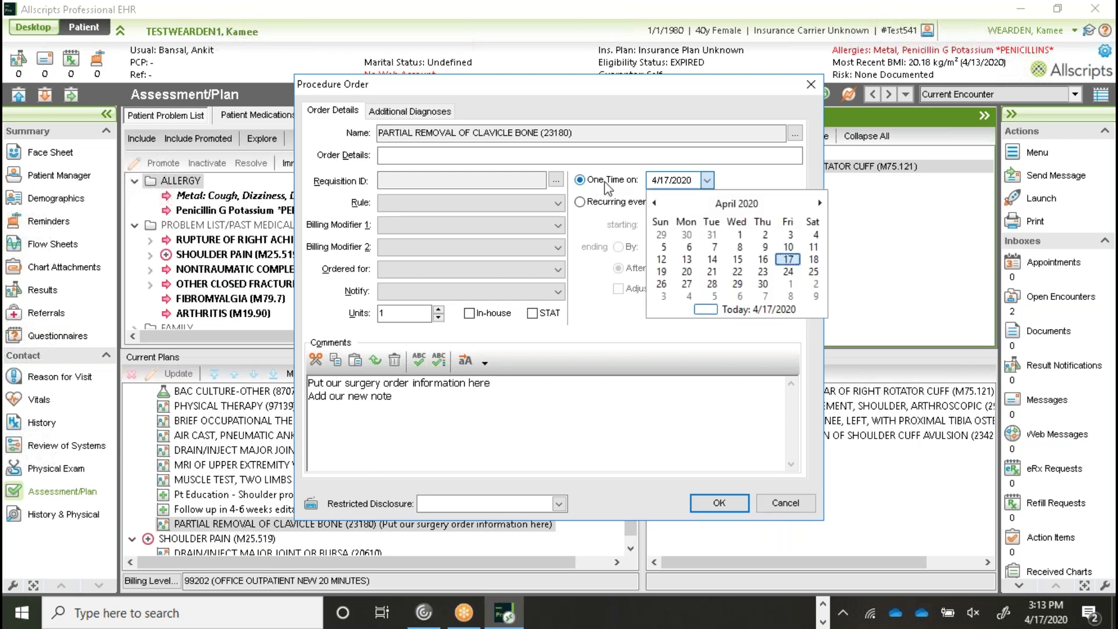
pyautogui.click(712, 285)
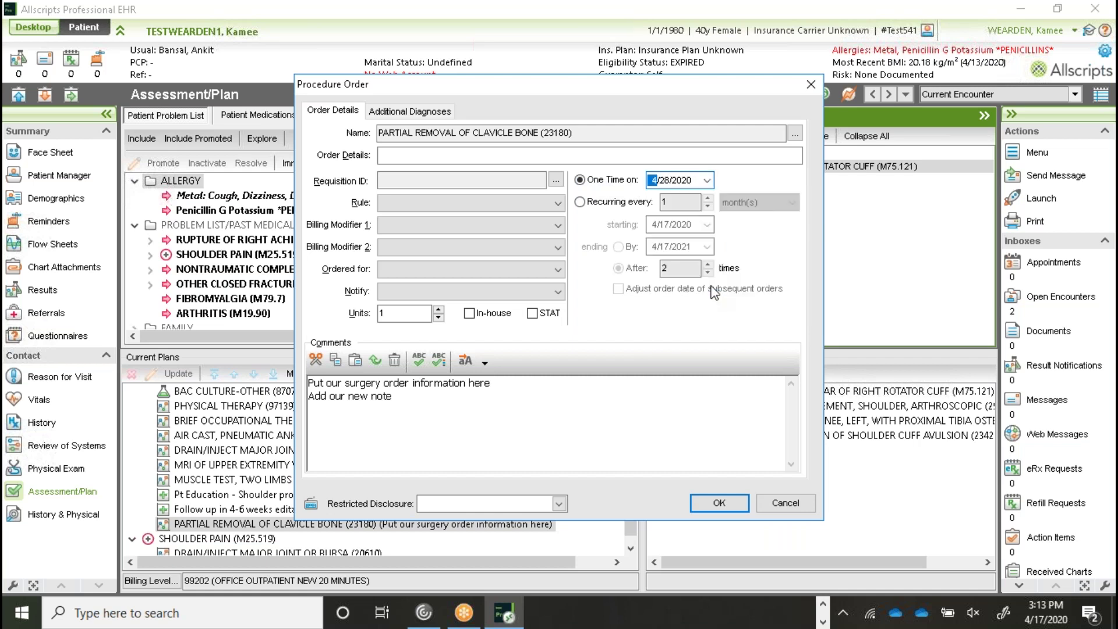
pyautogui.click(733, 503)
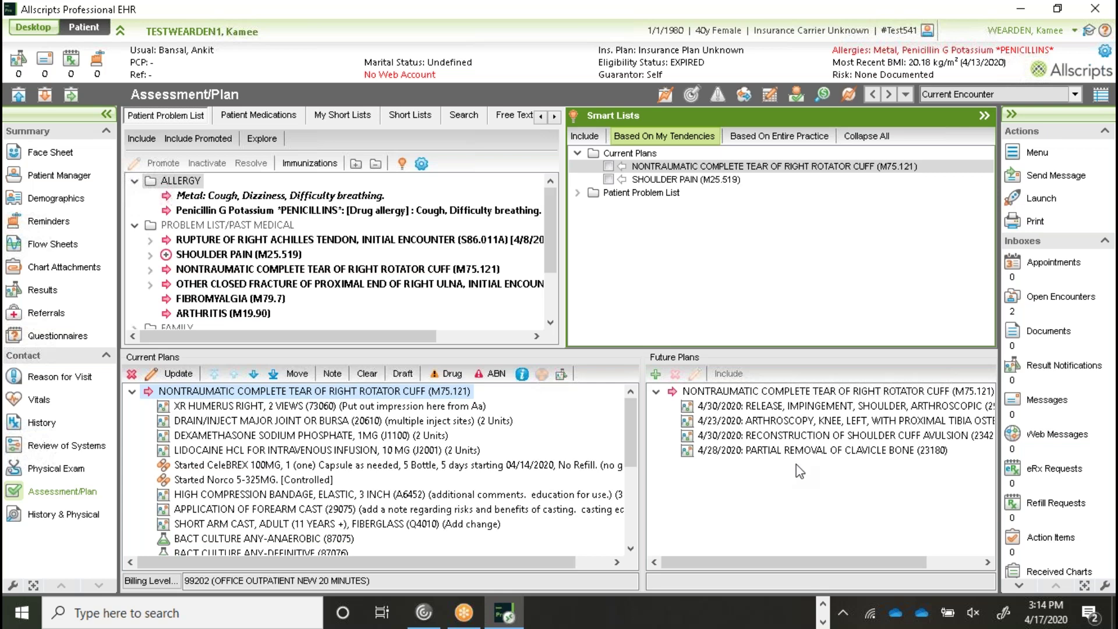
# Step: Collapse the Smart Lists panel to widen the Patient Problem List, then show personal order short lists
pyautogui.click(984, 115)
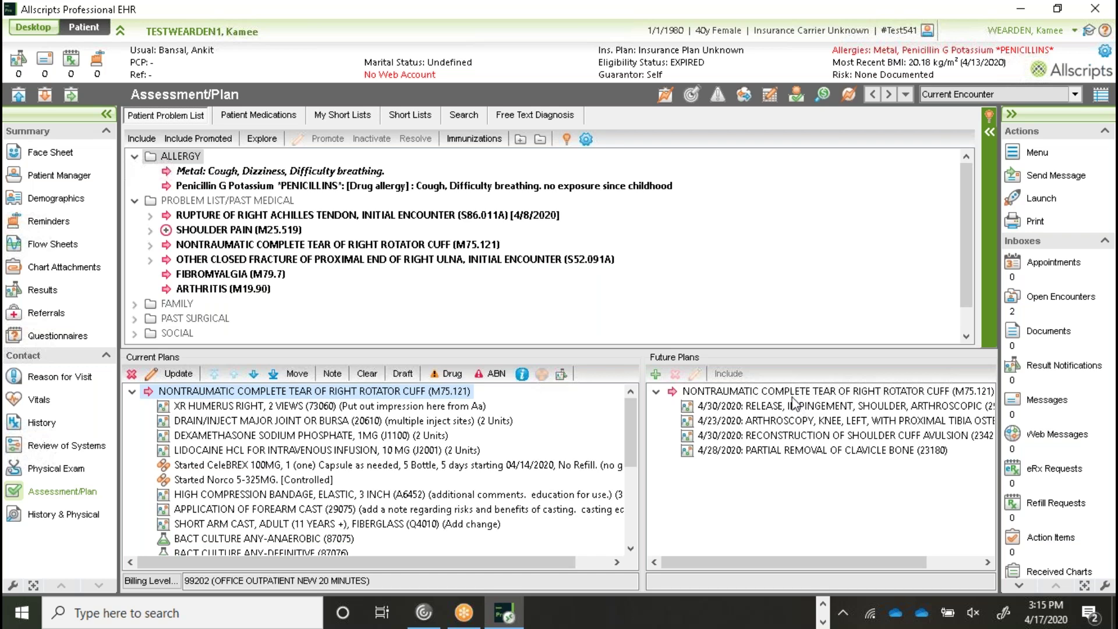
pyautogui.click(334, 120)
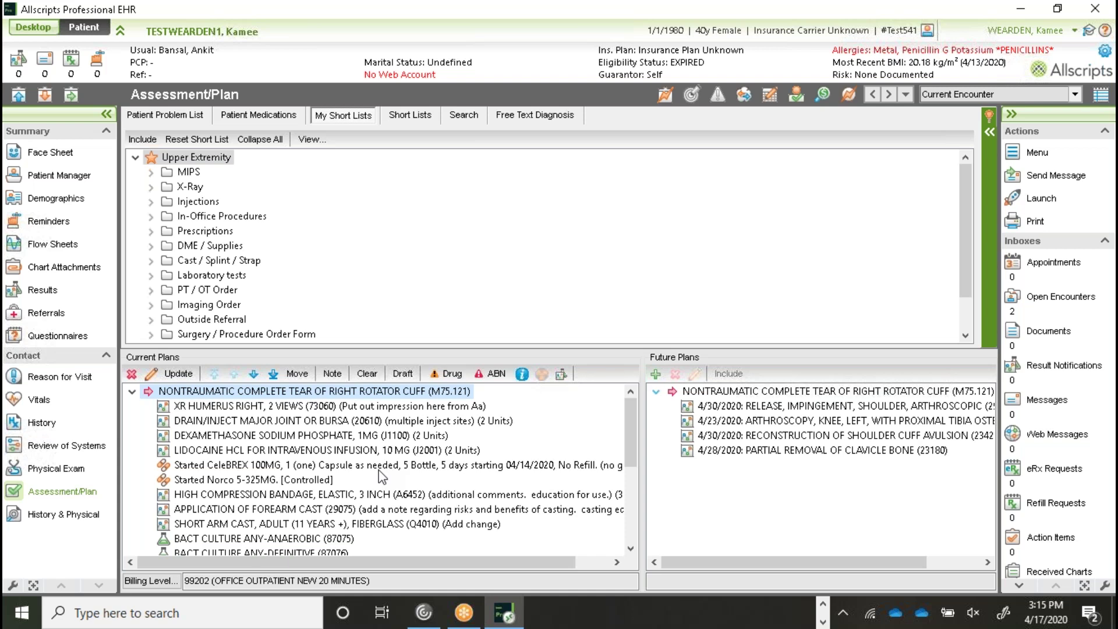
# Step: Open the right rotator cuff tear problem, review specificity without changes, and begin the story text
pyautogui.doubleClick(313, 396)
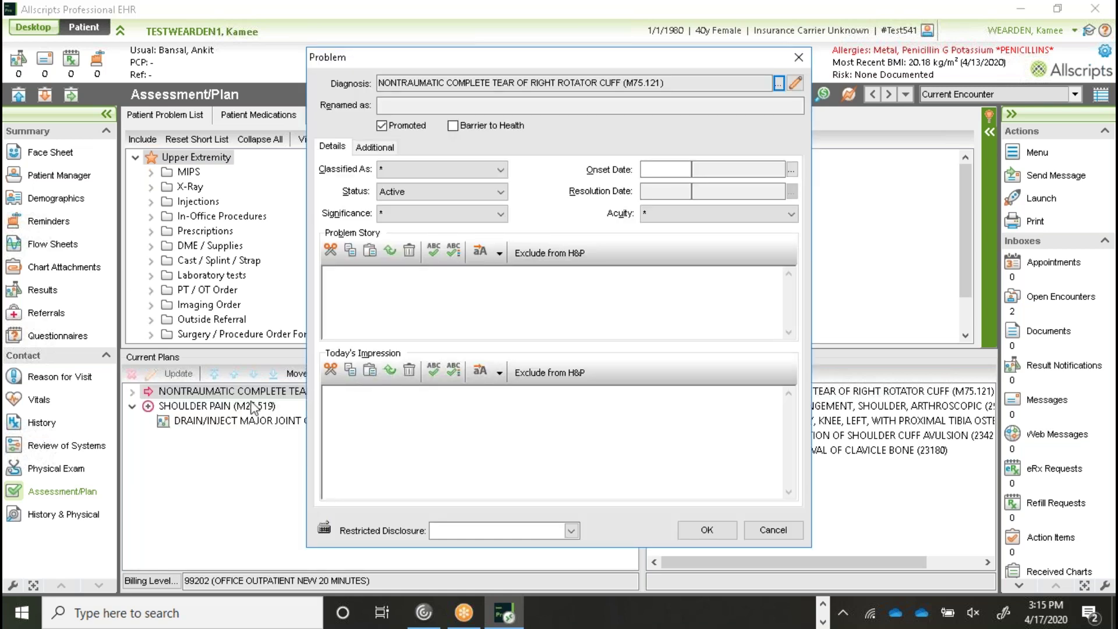
pyautogui.click(450, 301)
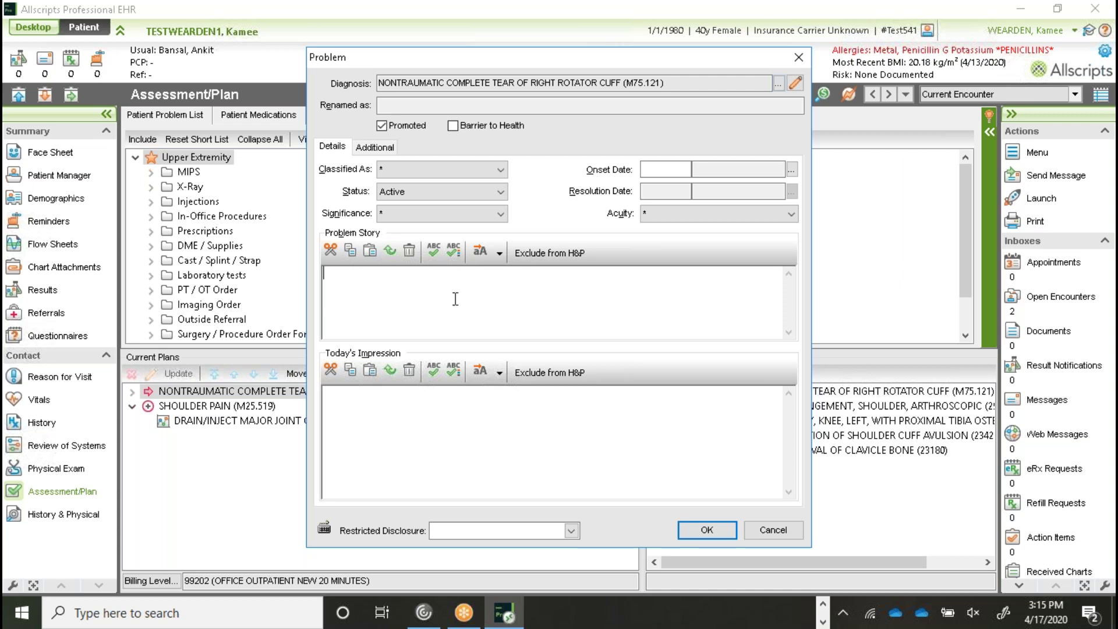
pyautogui.click(795, 84)
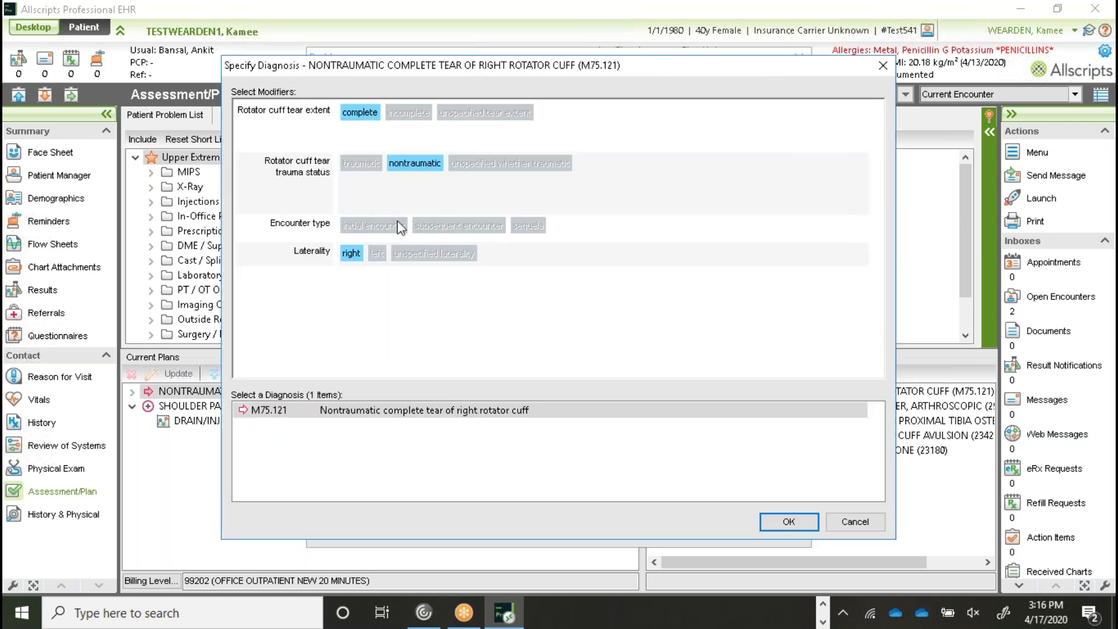
pyautogui.click(855, 522)
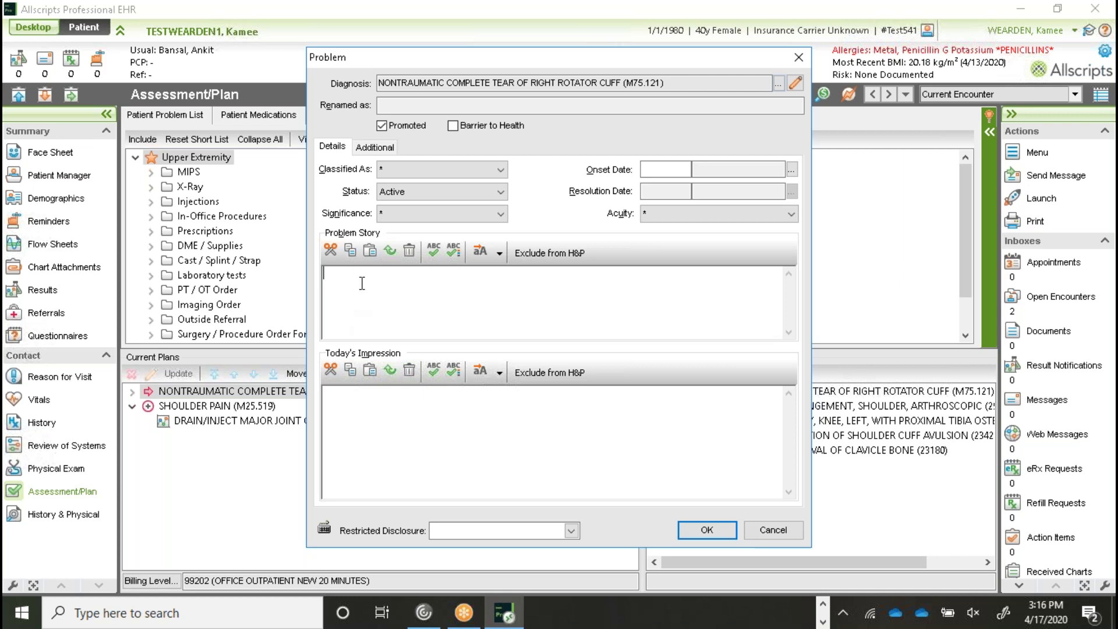
pyautogui.write("Record the patient's story here.")
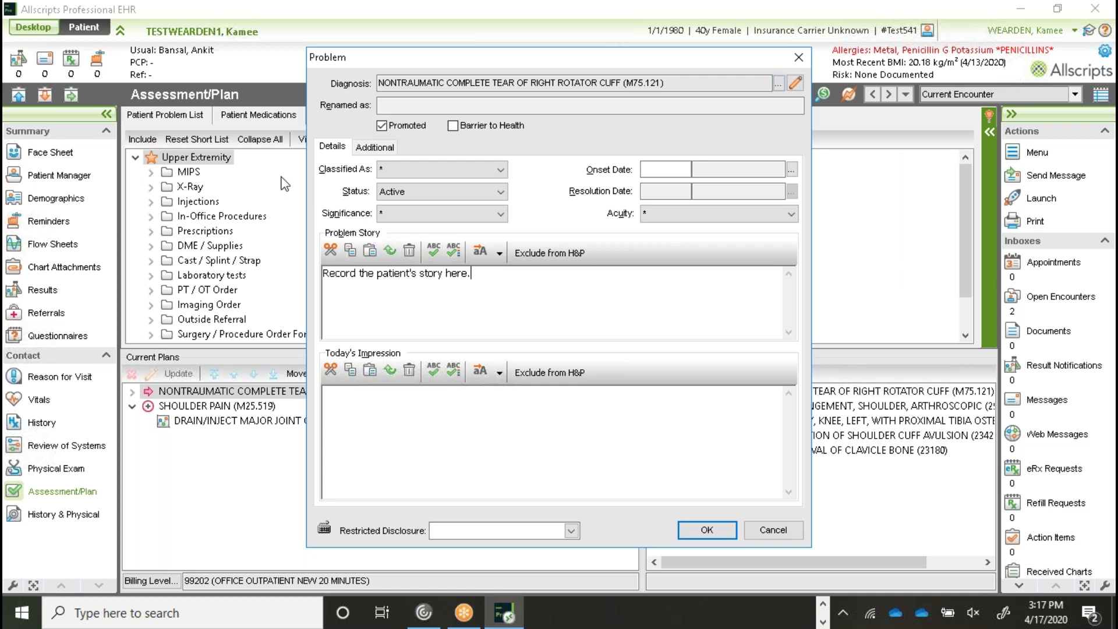
# Step: Enter 'Information for plan' as Today's Impression
pyautogui.click(389, 412)
pyautogui.write('Information for plan')
pyautogui.click(500, 373)
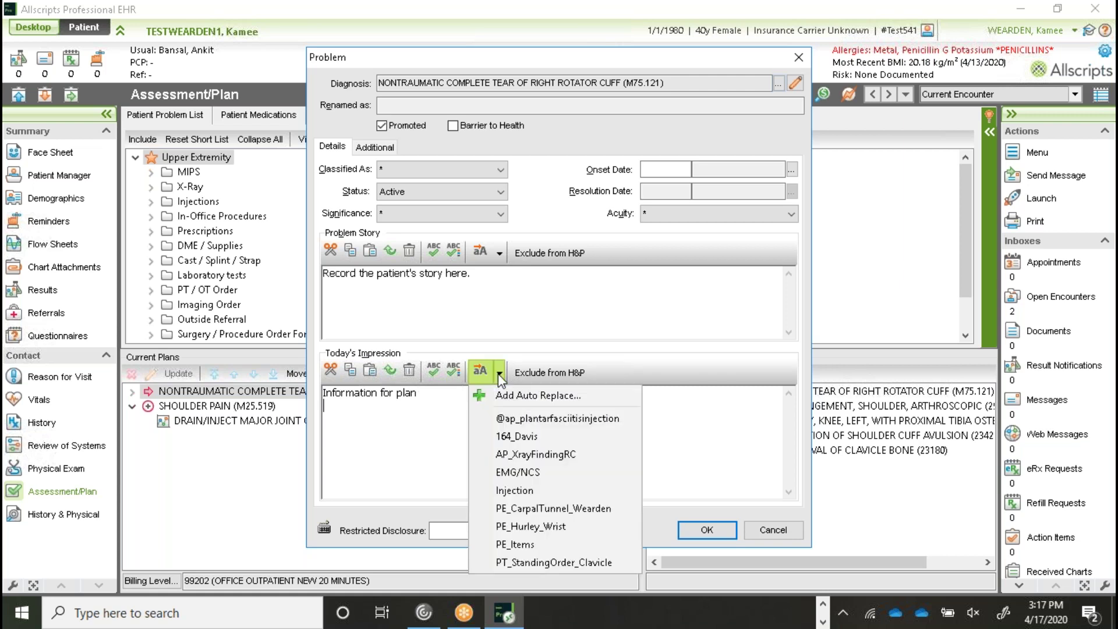
pyautogui.click(536, 417)
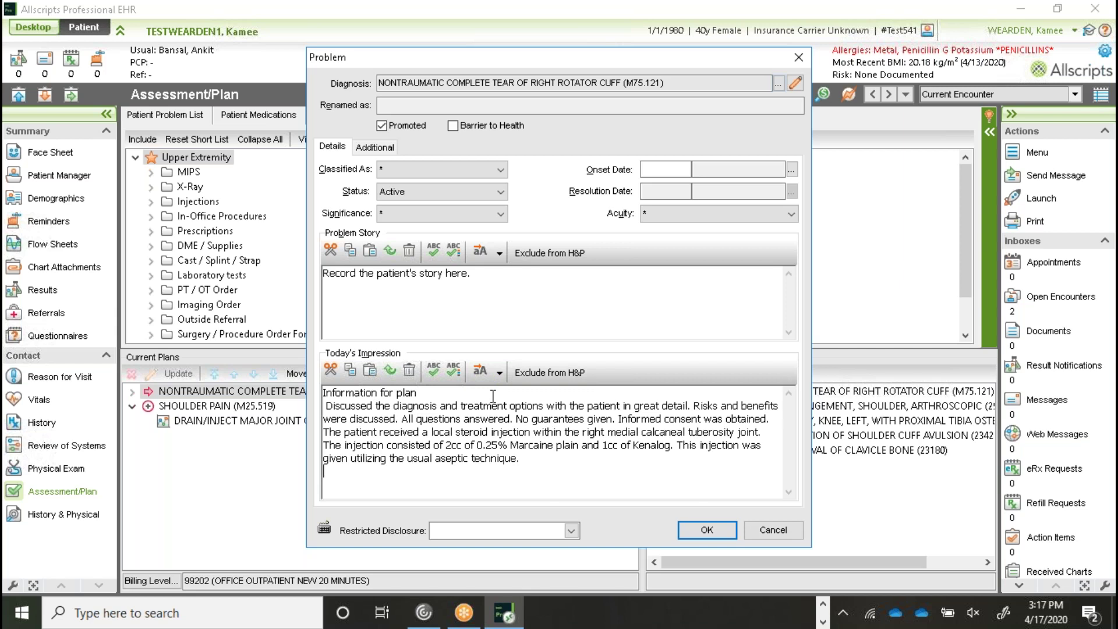
pyautogui.write('Type here')
pyautogui.click(708, 531)
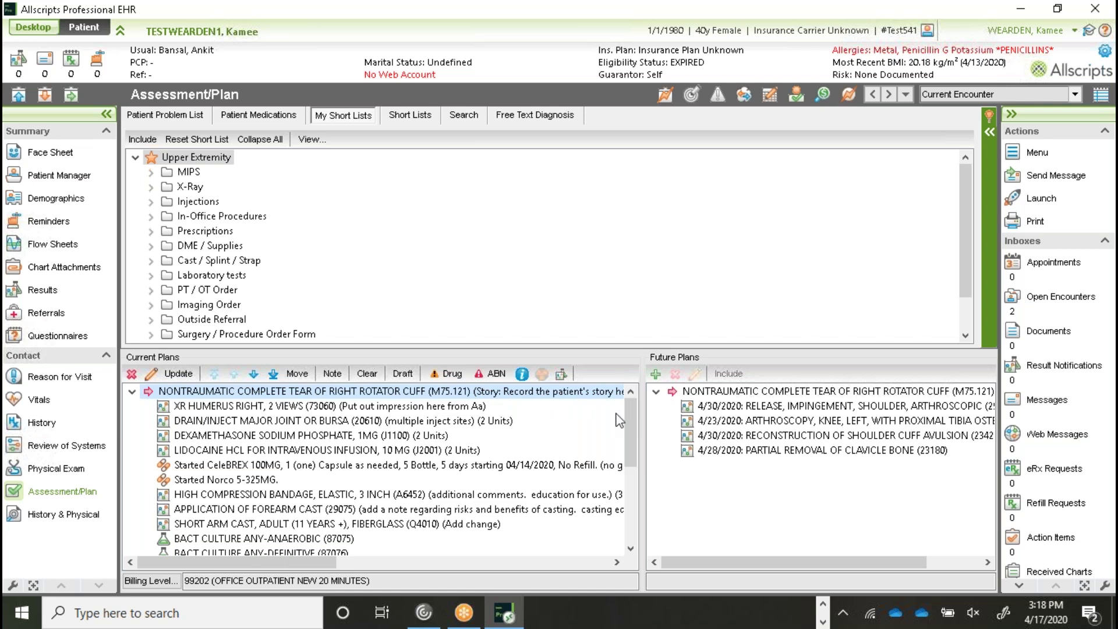
pyautogui.moveTo(631, 408); pyautogui.dragTo(628, 495)
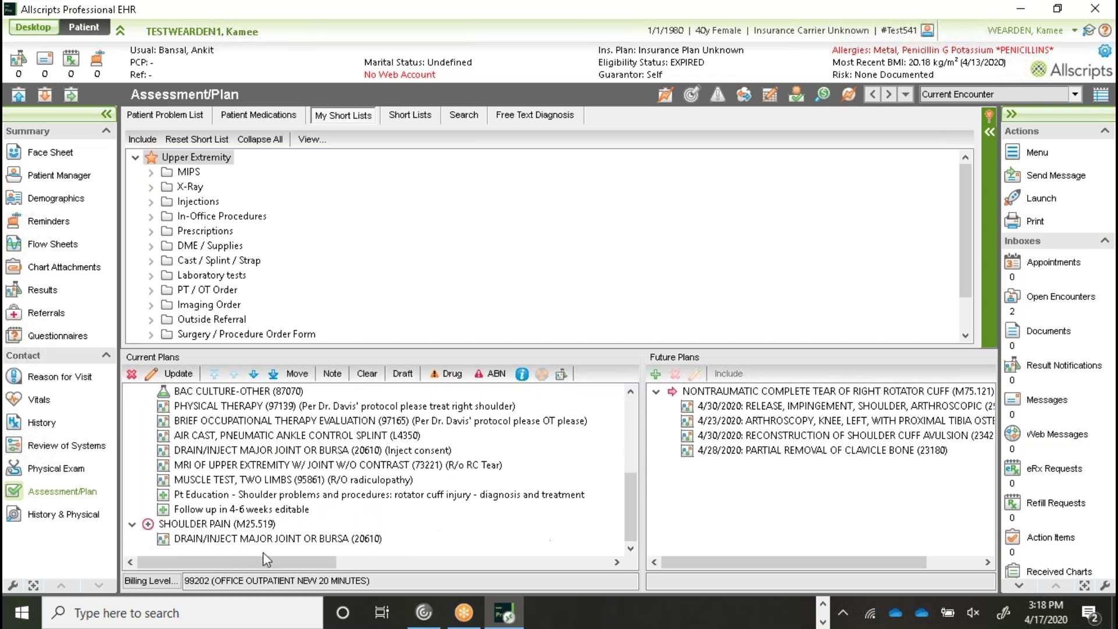
# Step: Open SHOULDER PAIN and enter the story 'Shoulder pain story'
pyautogui.click(186, 524)
pyautogui.doubleClick(187, 524)
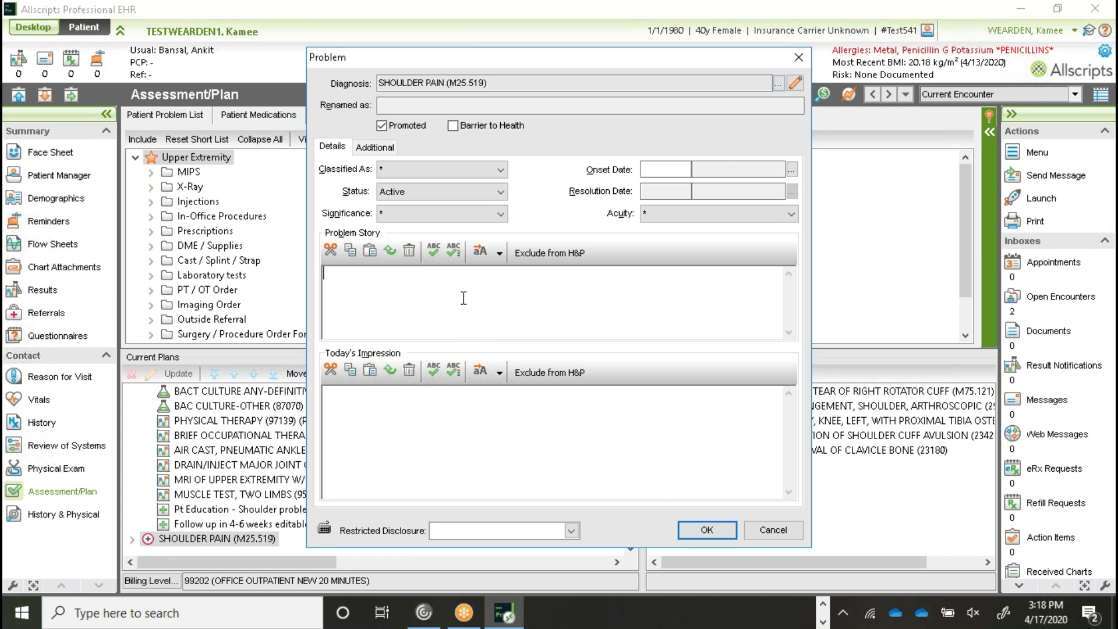
pyautogui.write('A')
pyautogui.press('BackSpace')
pyautogui.write('Shoulder pain story')
# Step: Set Today's Impression to 'Todays impression for the shoulder pain.', save, and view History & Physical
pyautogui.click(452, 413)
pyautogui.write('Todays impression for the ')
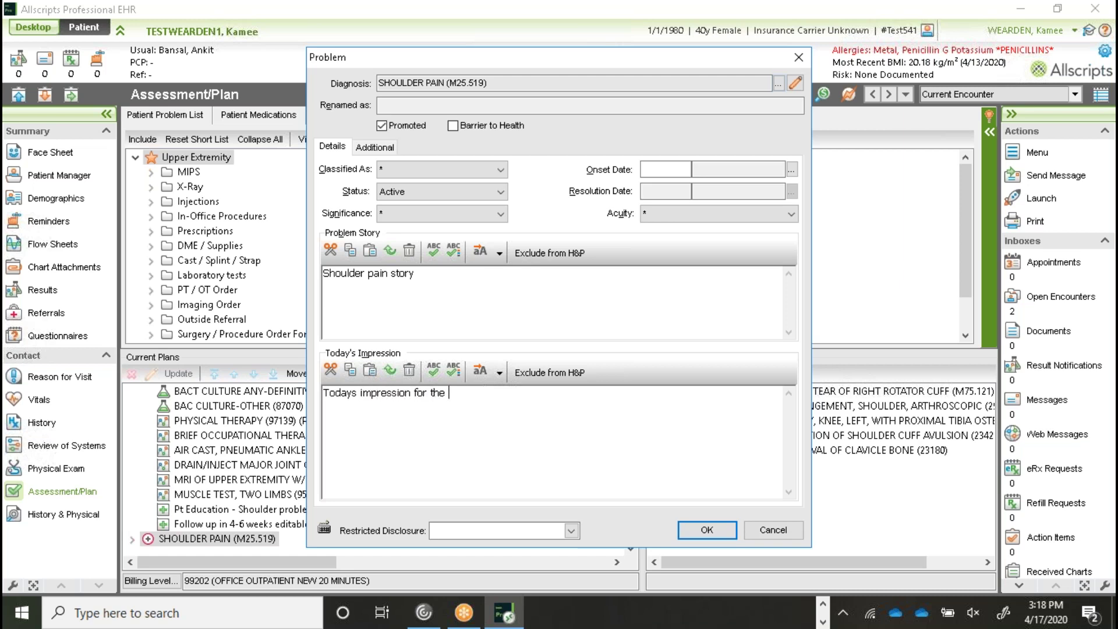
pyautogui.write('shoulder pain.')
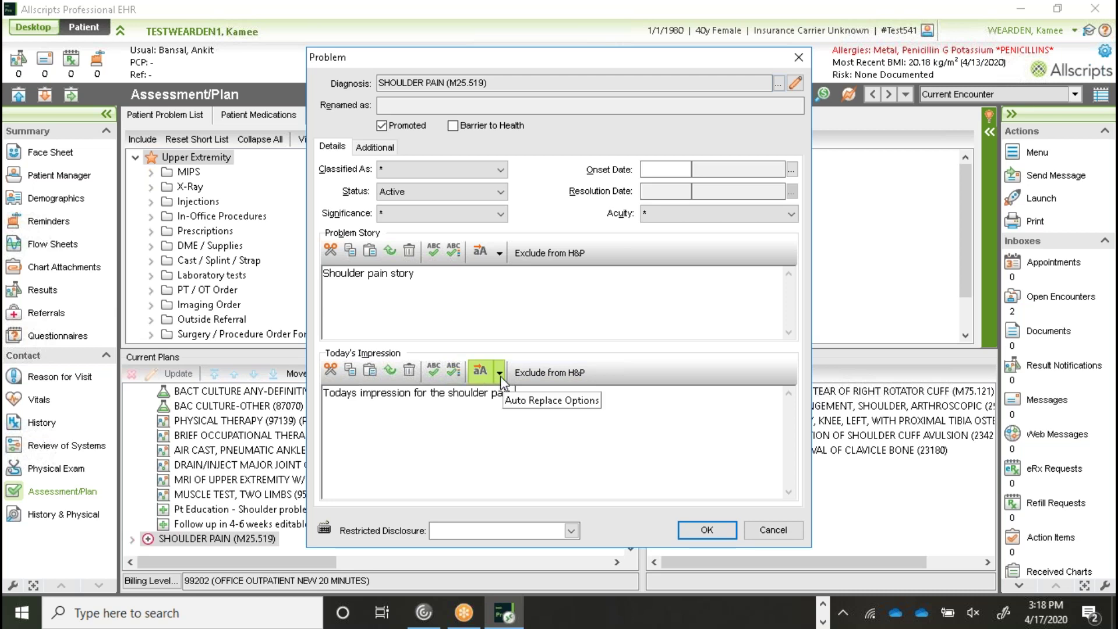
pyautogui.click(501, 376)
pyautogui.press('Escape')
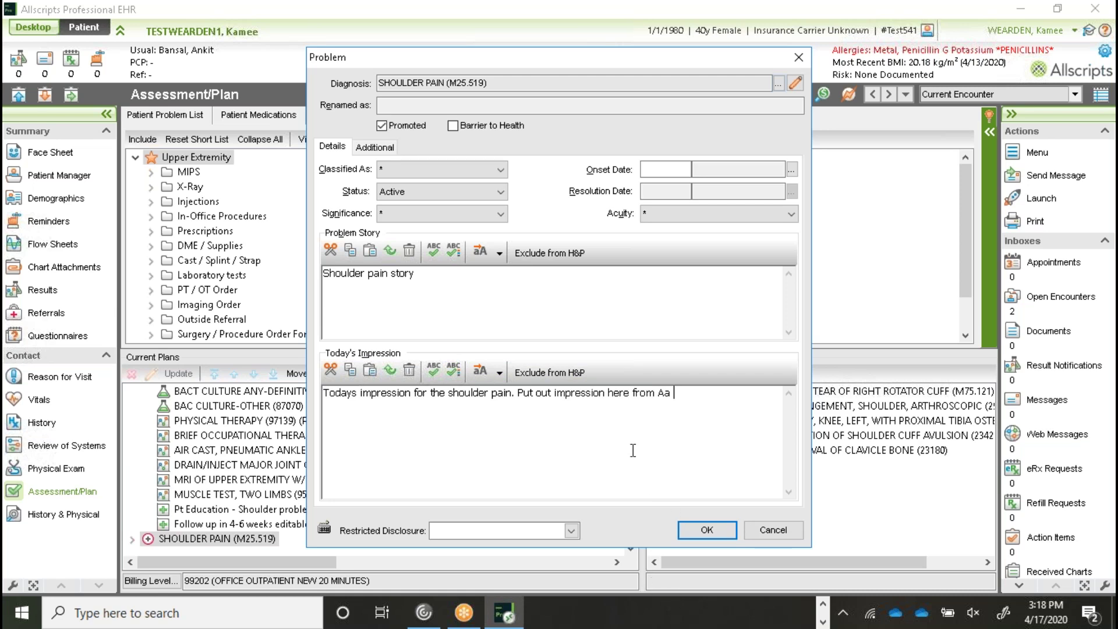
pyautogui.click(703, 533)
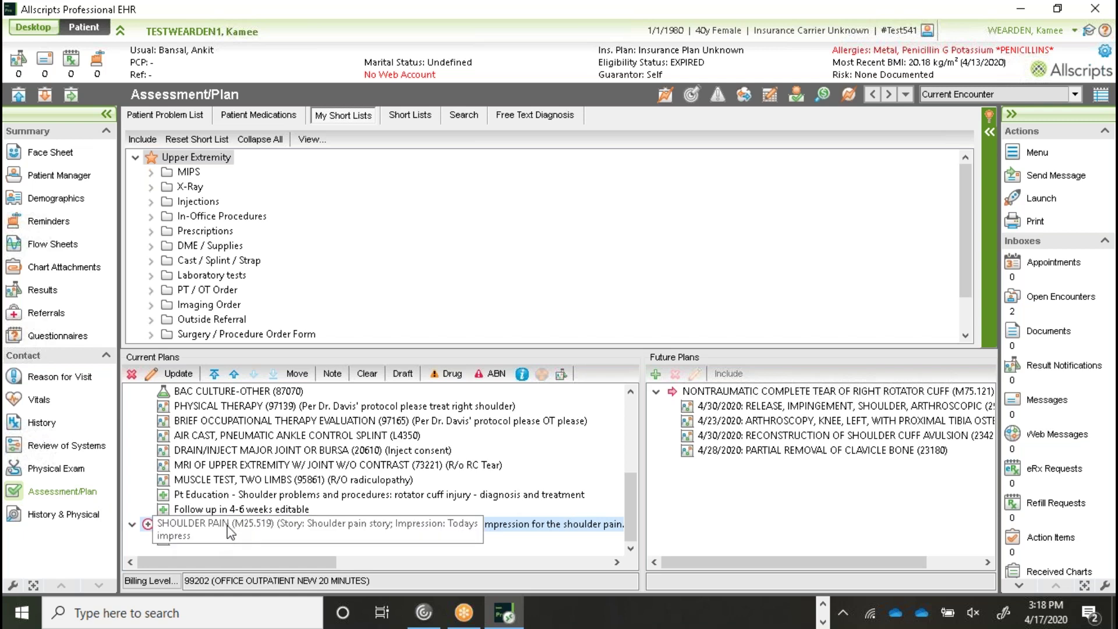
pyautogui.click(79, 515)
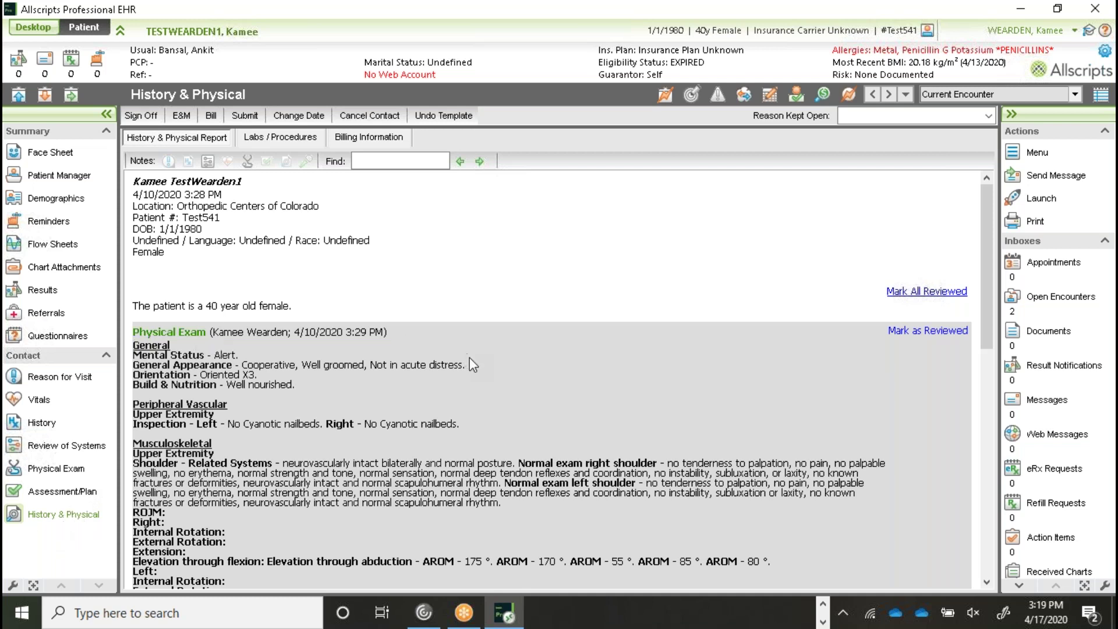
pyautogui.moveTo(987, 298); pyautogui.dragTo(1003, 494)
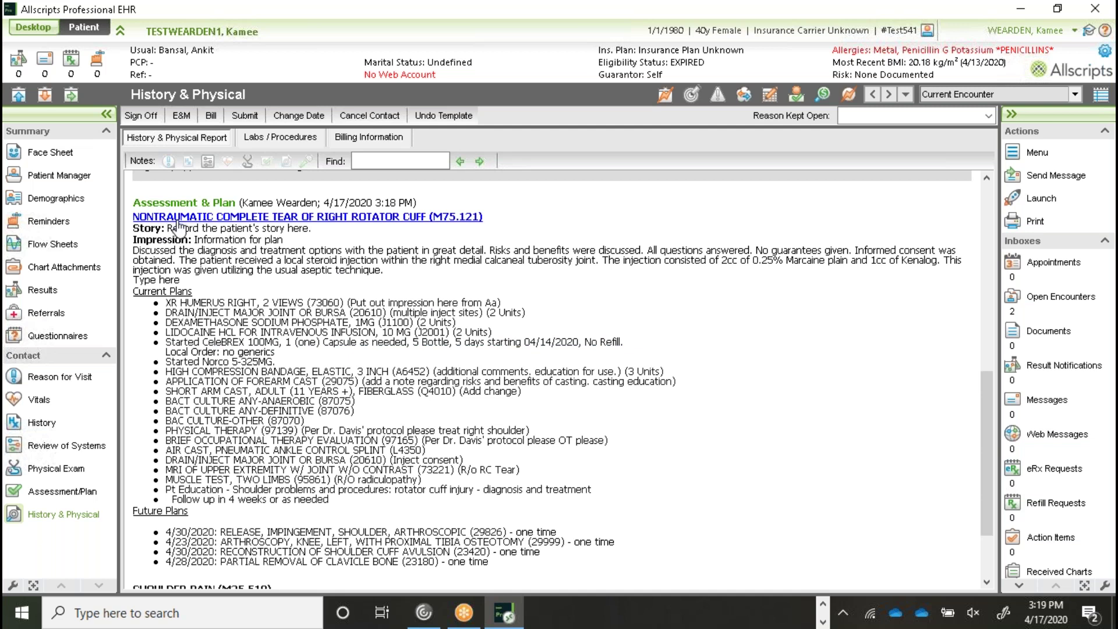
pyautogui.moveTo(321, 229); pyautogui.dragTo(196, 217)
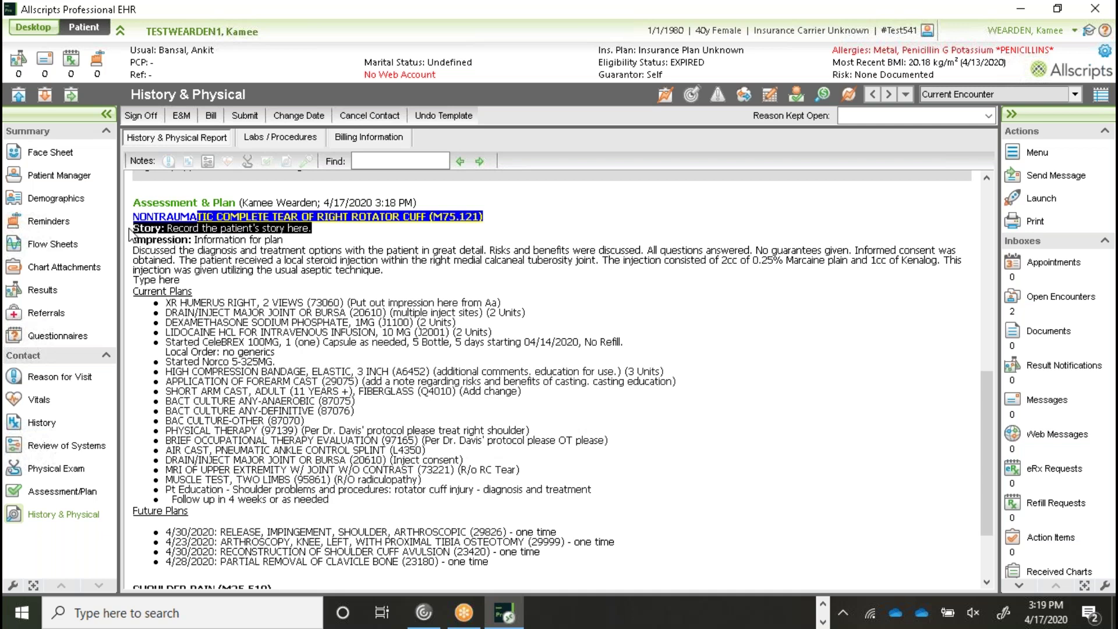
pyautogui.moveTo(188, 285); pyautogui.dragTo(134, 242)
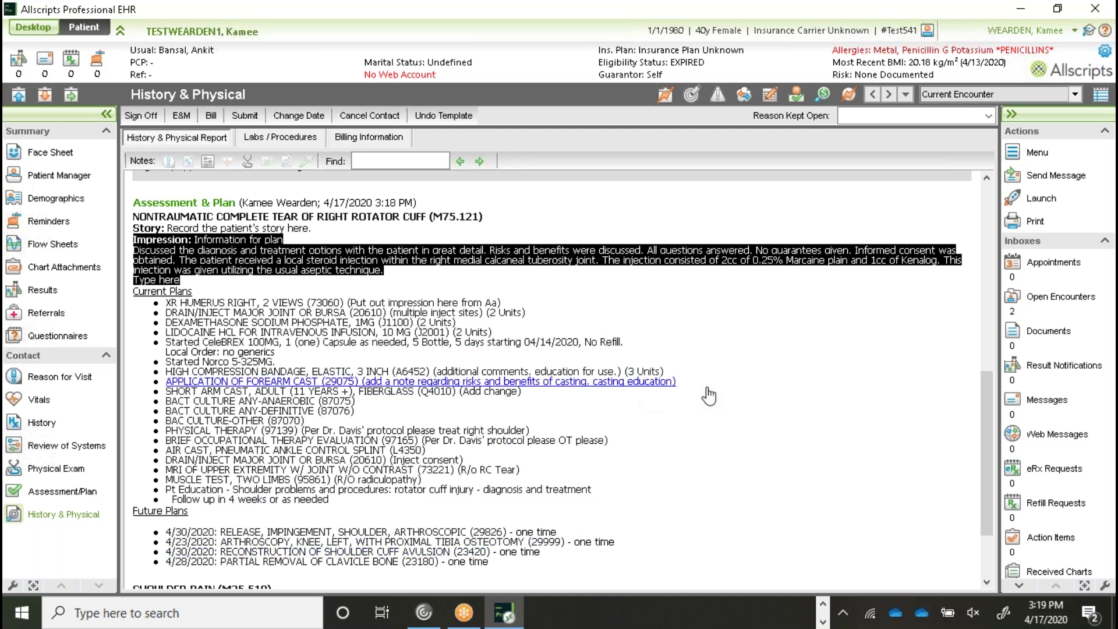
pyautogui.scroll(-3, 706, 391)
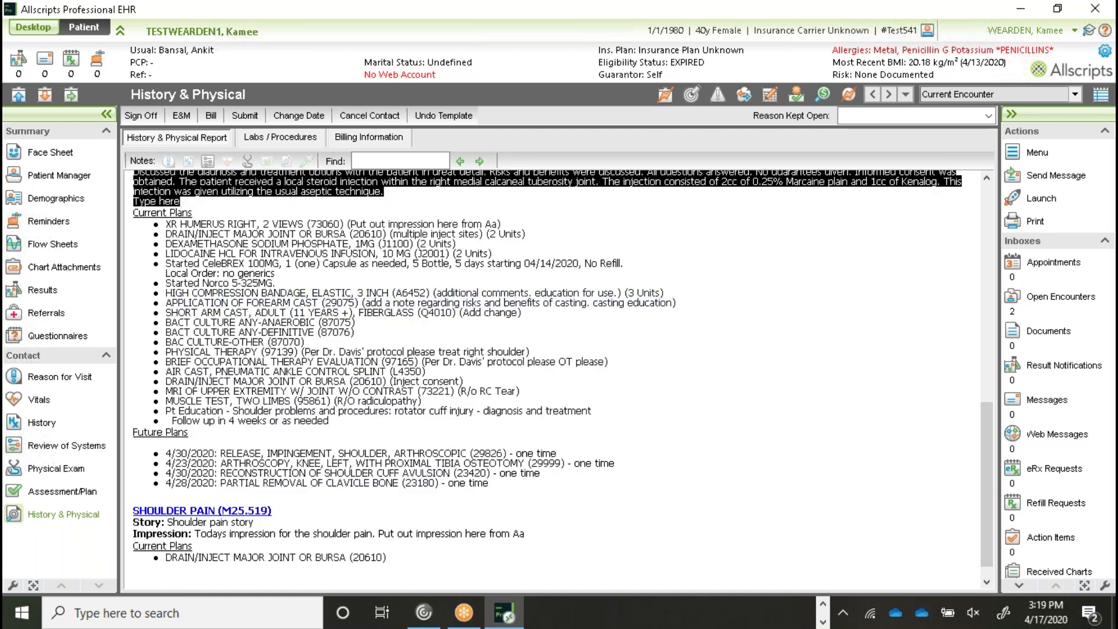
pyautogui.click(232, 535)
pyautogui.moveTo(255, 523); pyautogui.dragTo(132, 525)
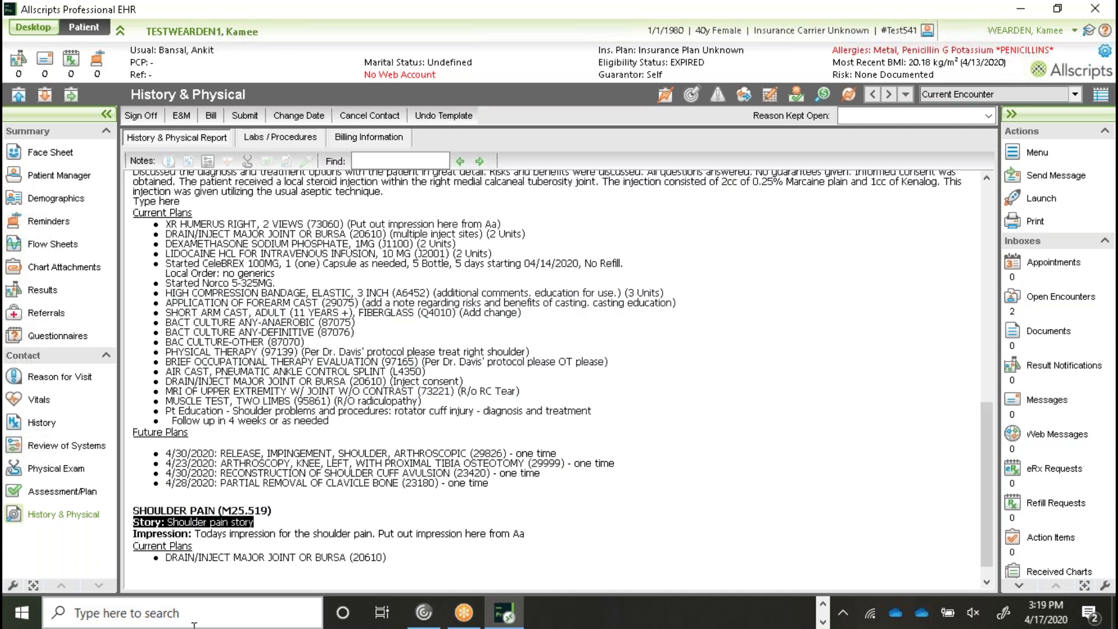
pyautogui.moveTo(529, 536); pyautogui.dragTo(137, 545)
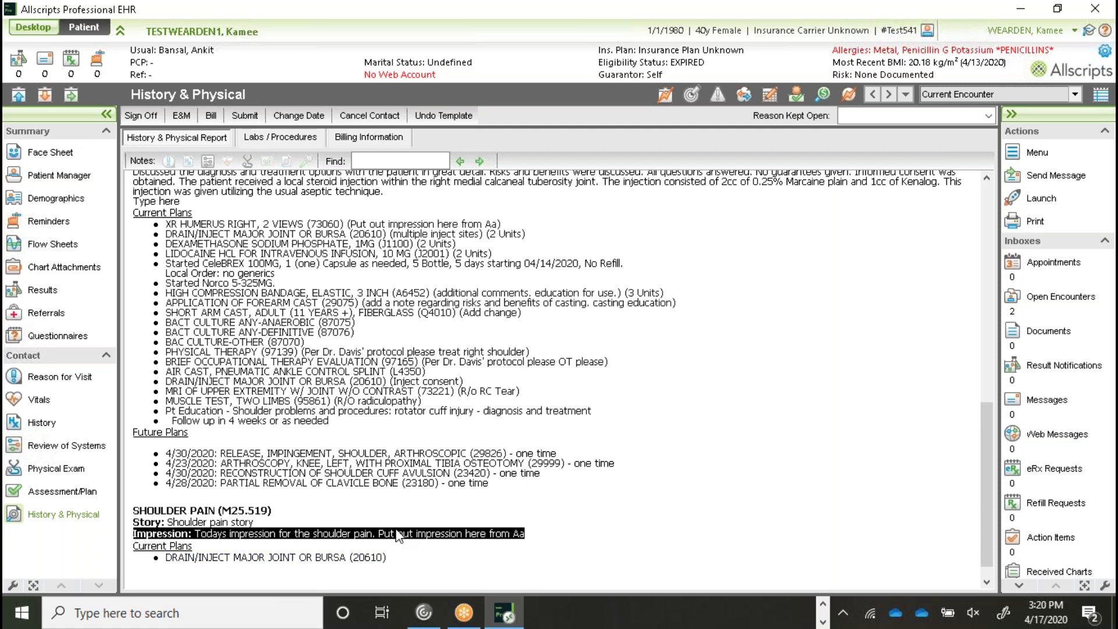
pyautogui.click(577, 532)
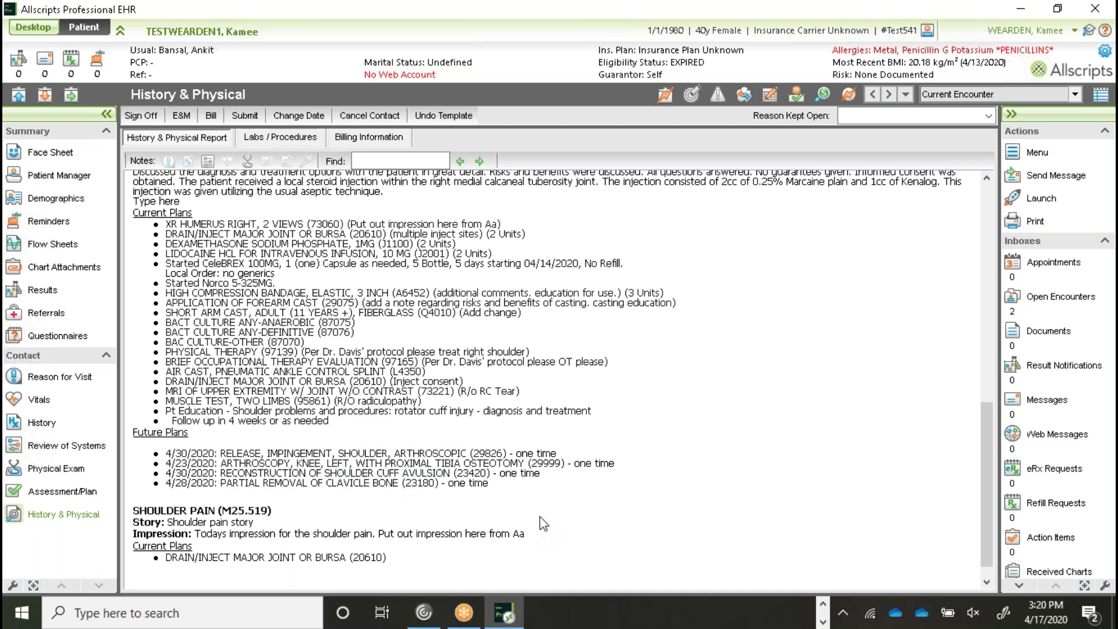
# Step: Review the rotator cuff tear problem's story and impression in Assessment/Plan, then close it
pyautogui.click(73, 493)
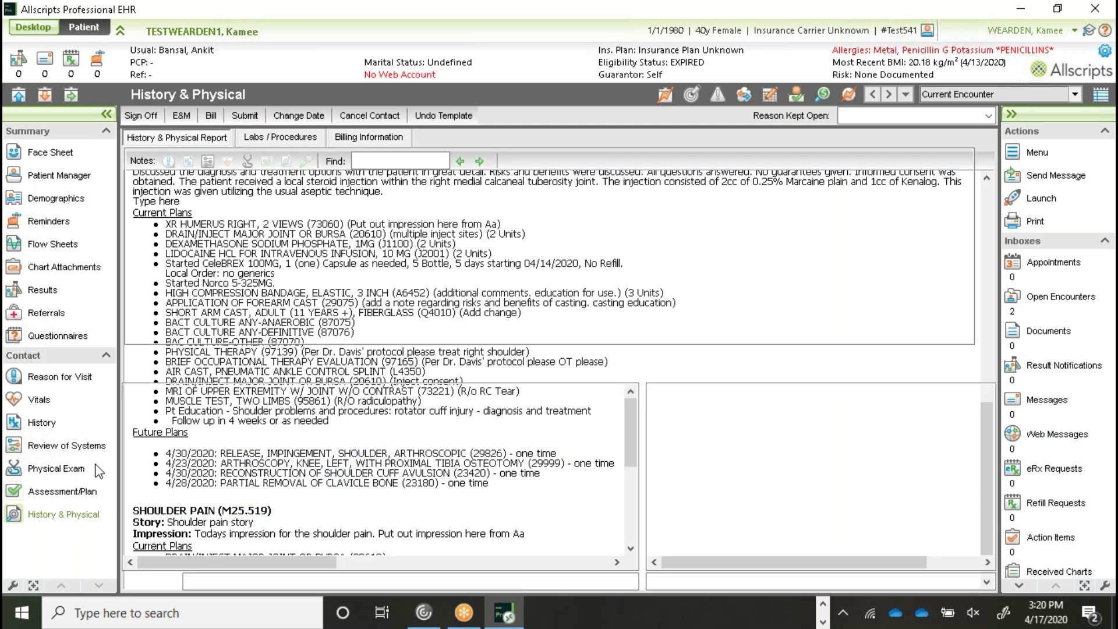
pyautogui.doubleClick(203, 394)
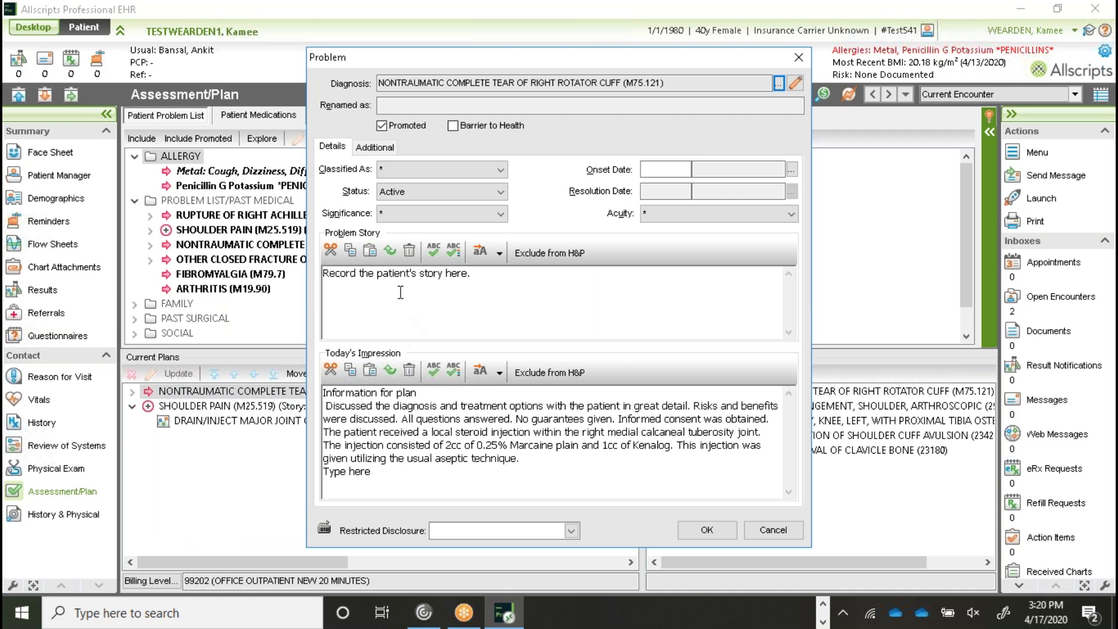
pyautogui.click(706, 539)
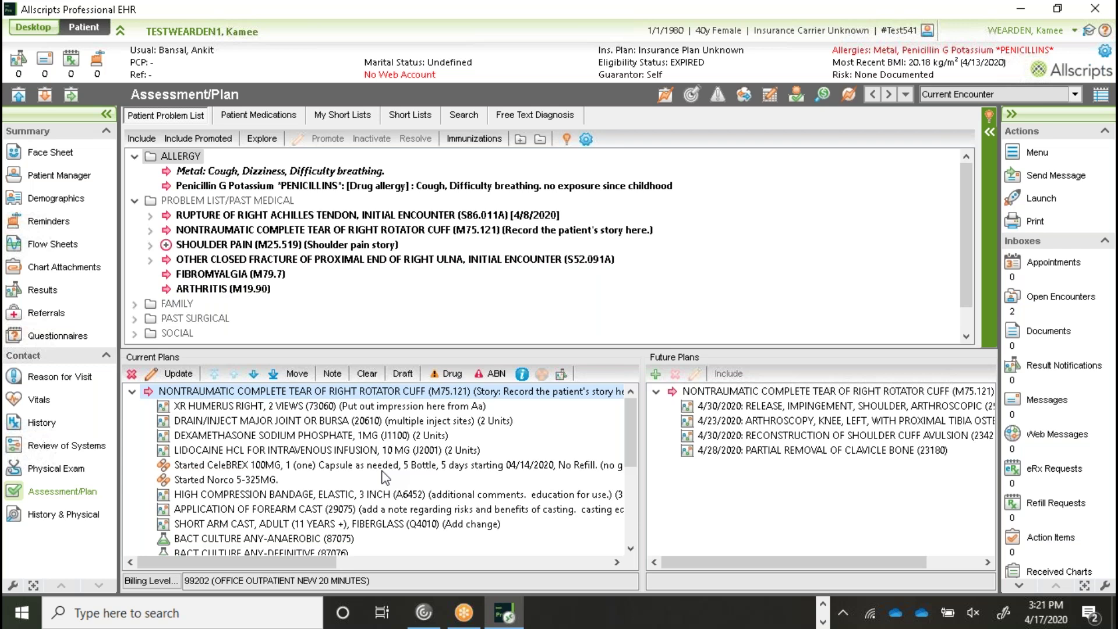
# Step: Expand the Smart Lists panel to show rotator cuff tear and shoulder pain under Current Plans
pyautogui.click(984, 132)
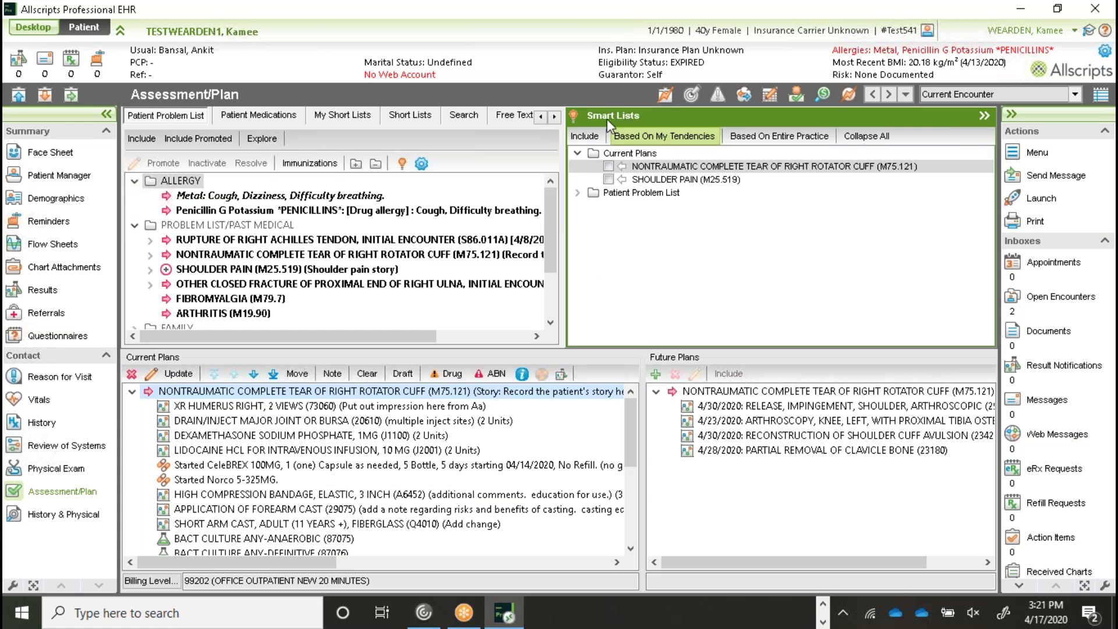
pyautogui.click(986, 116)
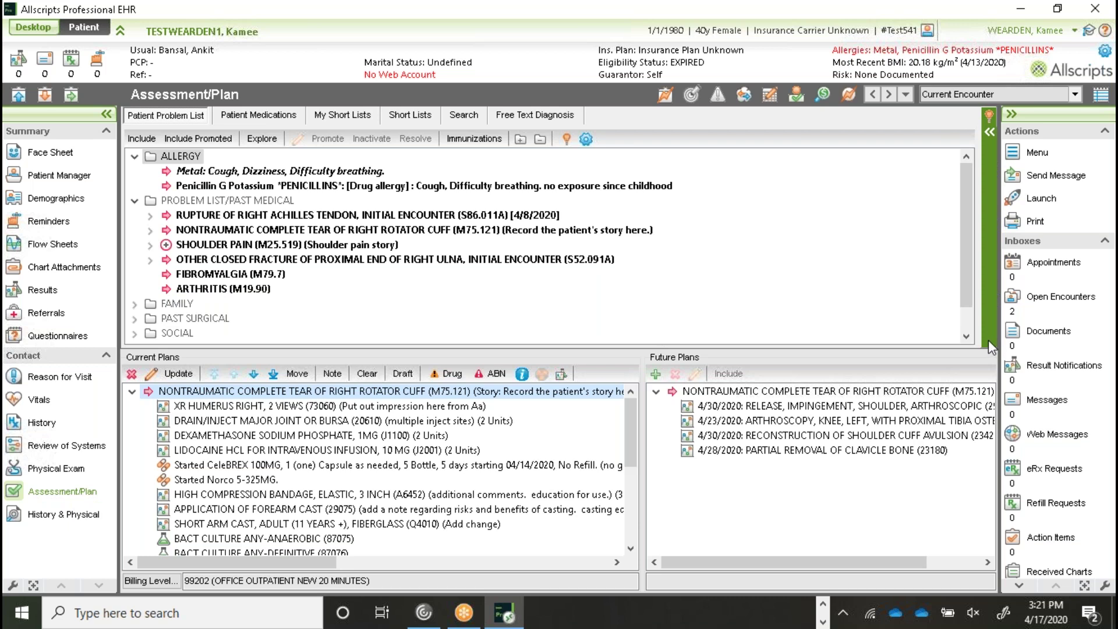
pyautogui.click(990, 133)
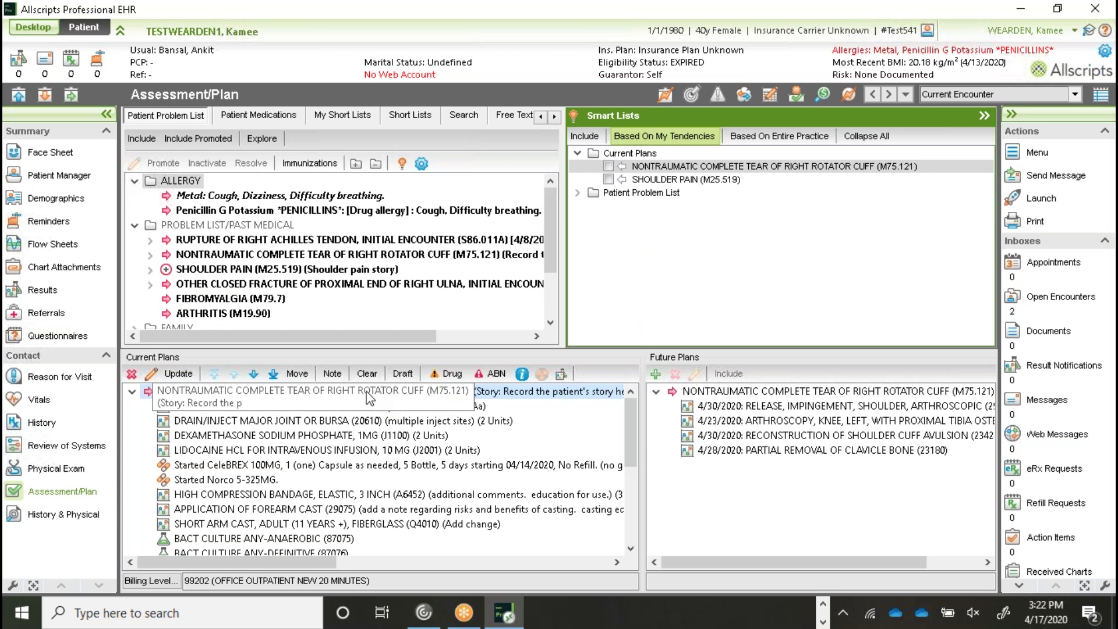
# Step: Toggle the rotator cuff tear in Smart Lists, view entire-practice lists, then collapse the panel
pyautogui.click(608, 166)
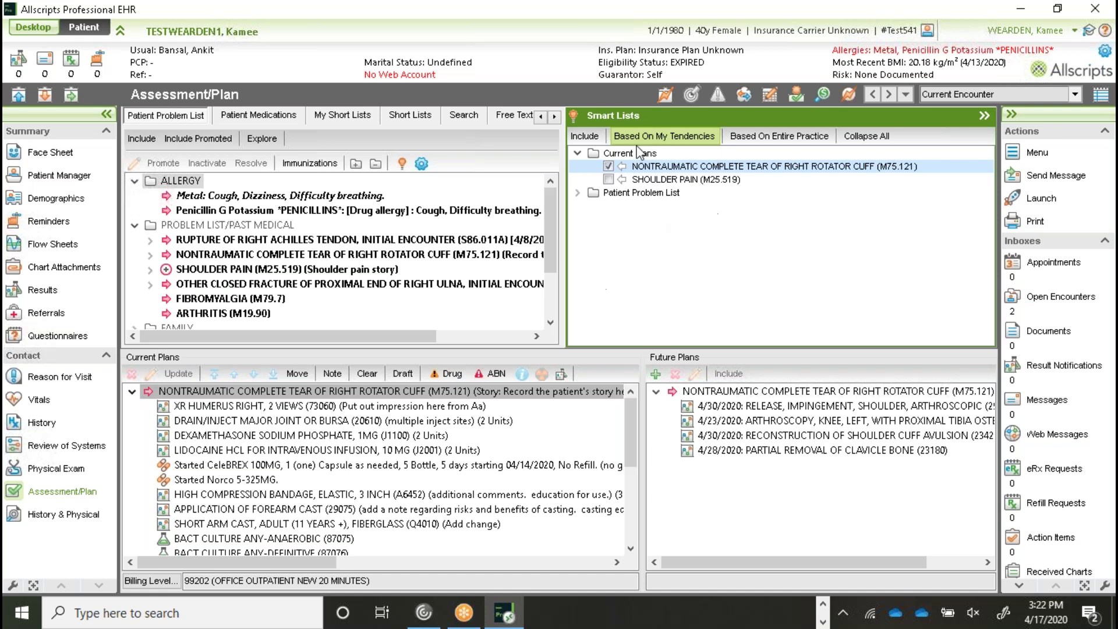
pyautogui.click(609, 167)
pyautogui.click(816, 138)
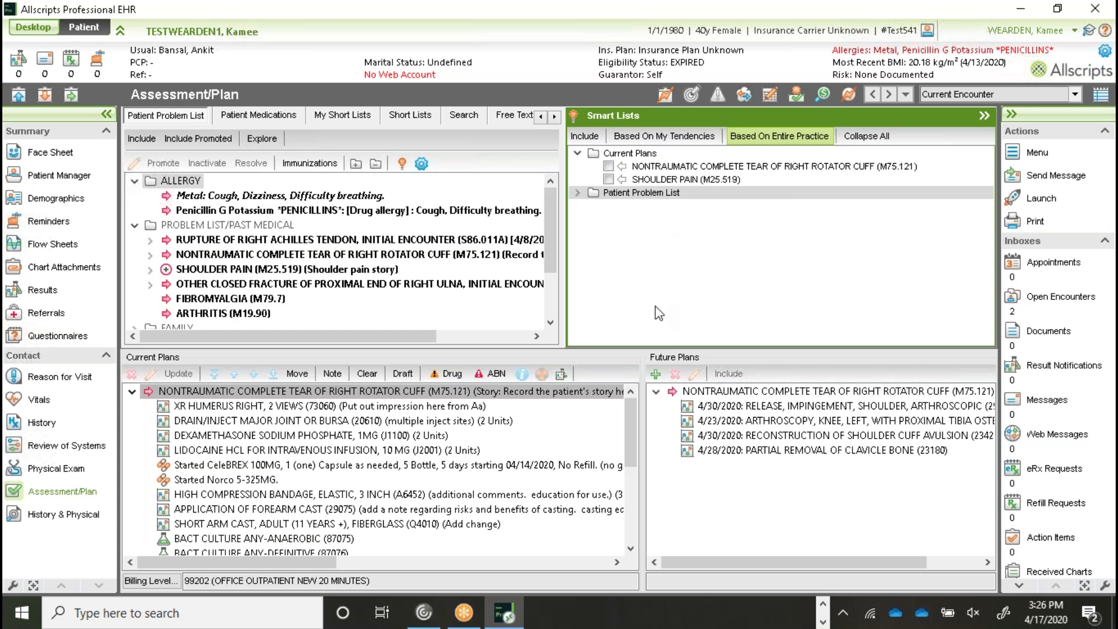
pyautogui.click(985, 116)
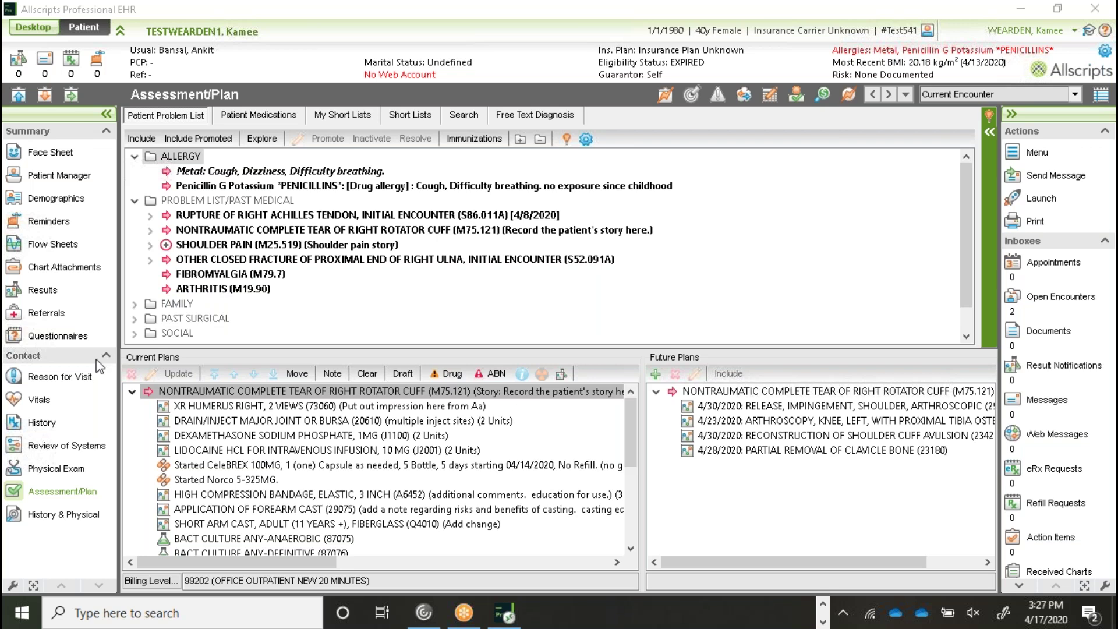
# Step: Add Knee from the Master List as the patient's reason for visit
pyautogui.click(42, 380)
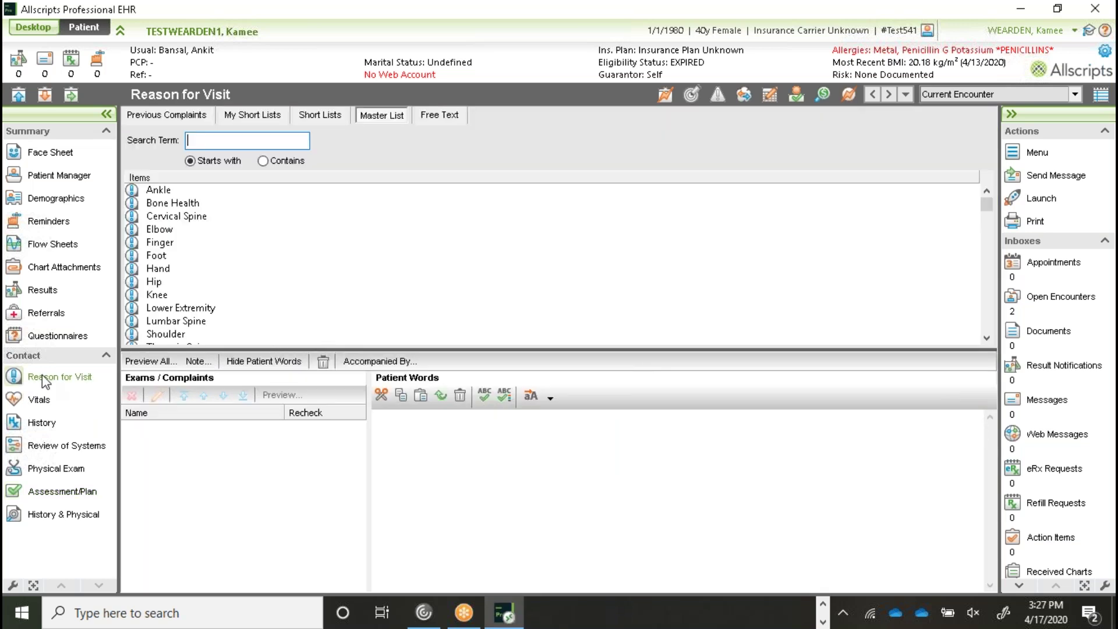
pyautogui.click(159, 296)
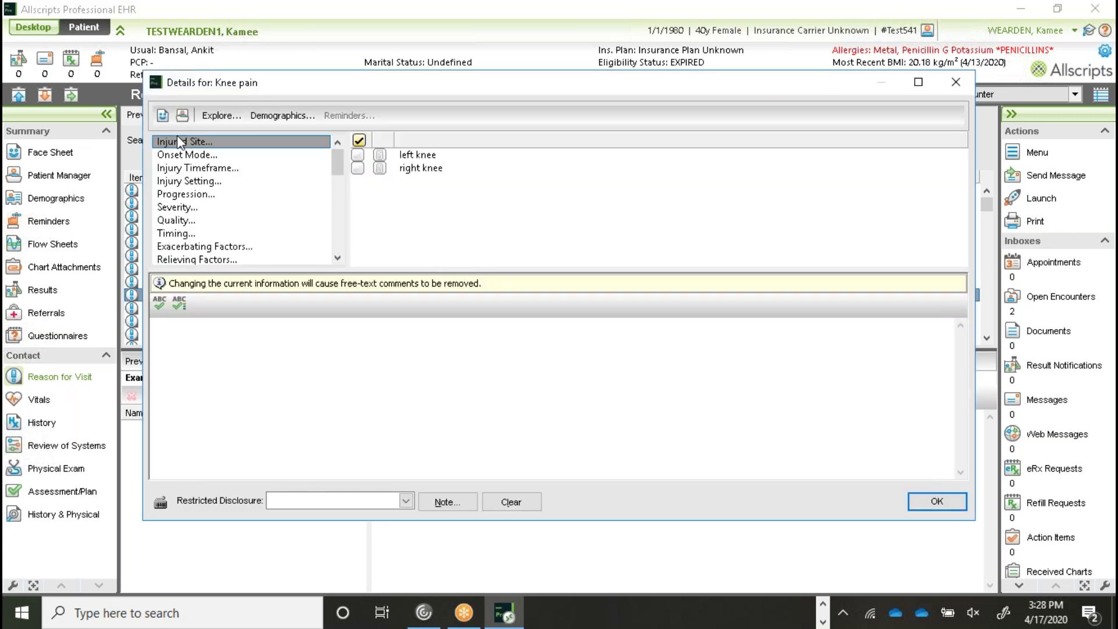
pyautogui.click(337, 257)
pyautogui.click(338, 257)
pyautogui.click(337, 258)
pyautogui.click(337, 257)
pyautogui.click(338, 258)
pyautogui.click(337, 258)
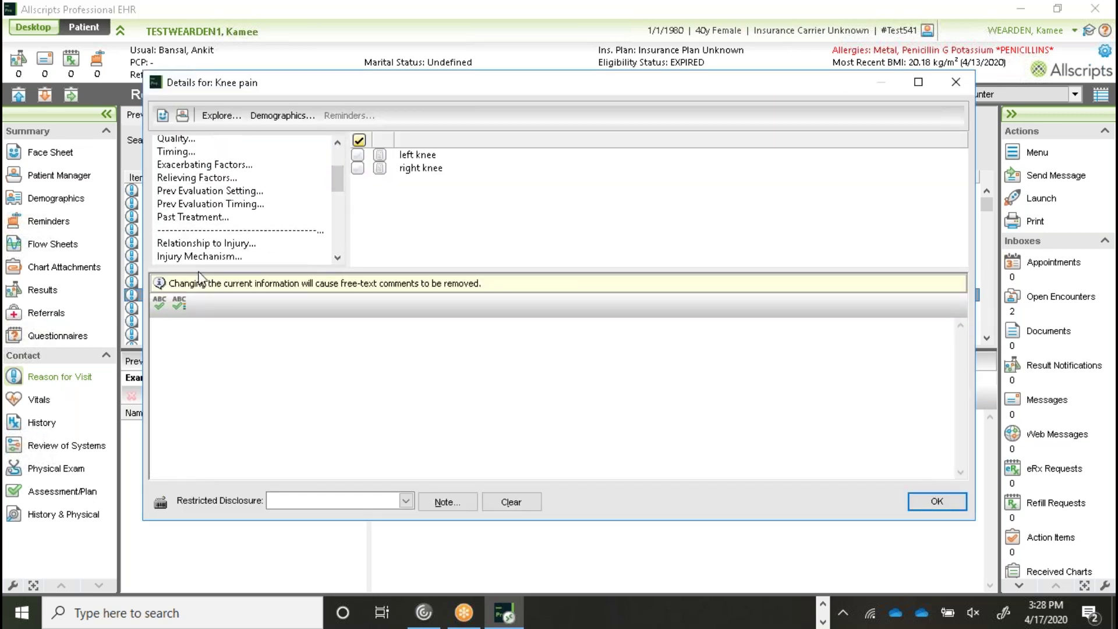
pyautogui.click(198, 231)
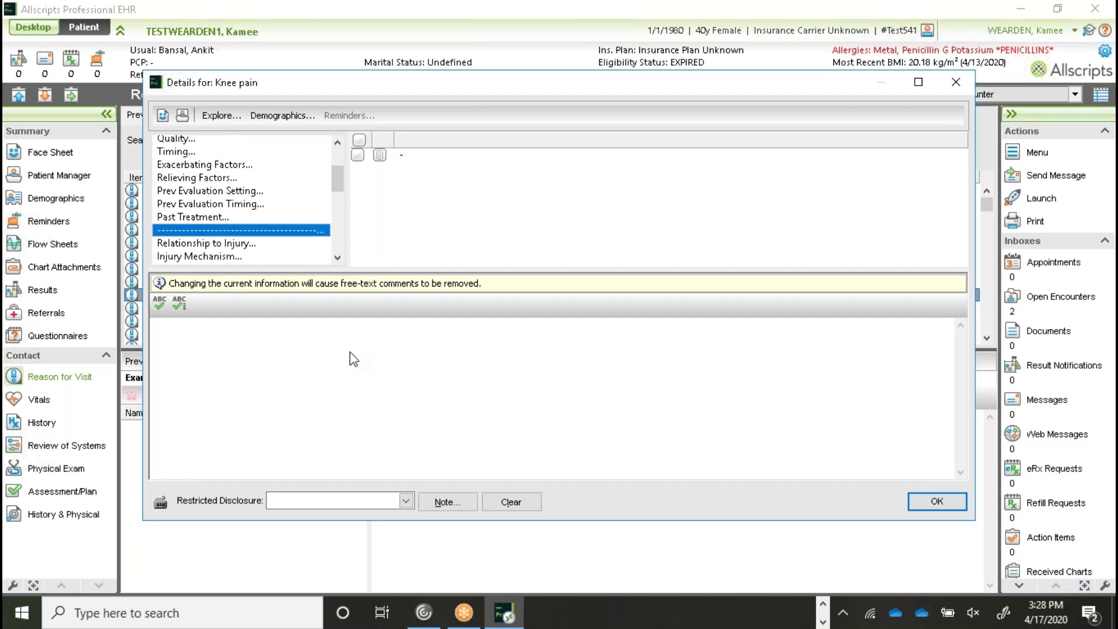
# Step: Add the knee pain note 'Add the additional HPI' and confirm the knee details
pyautogui.click(457, 501)
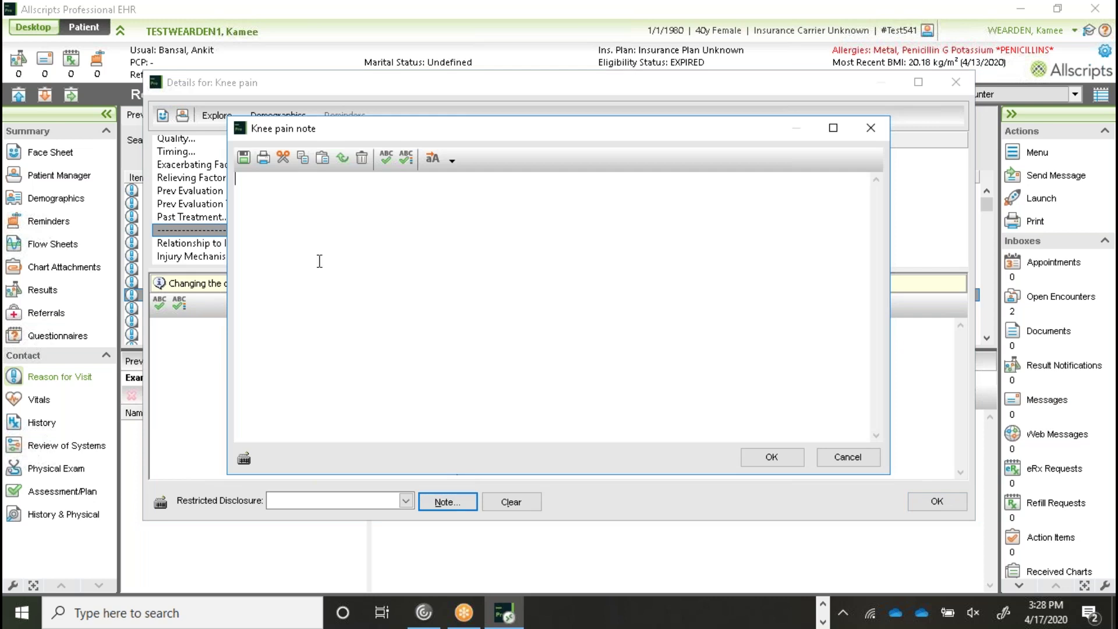
pyautogui.write('Add the additional HPI')
pyautogui.click(773, 457)
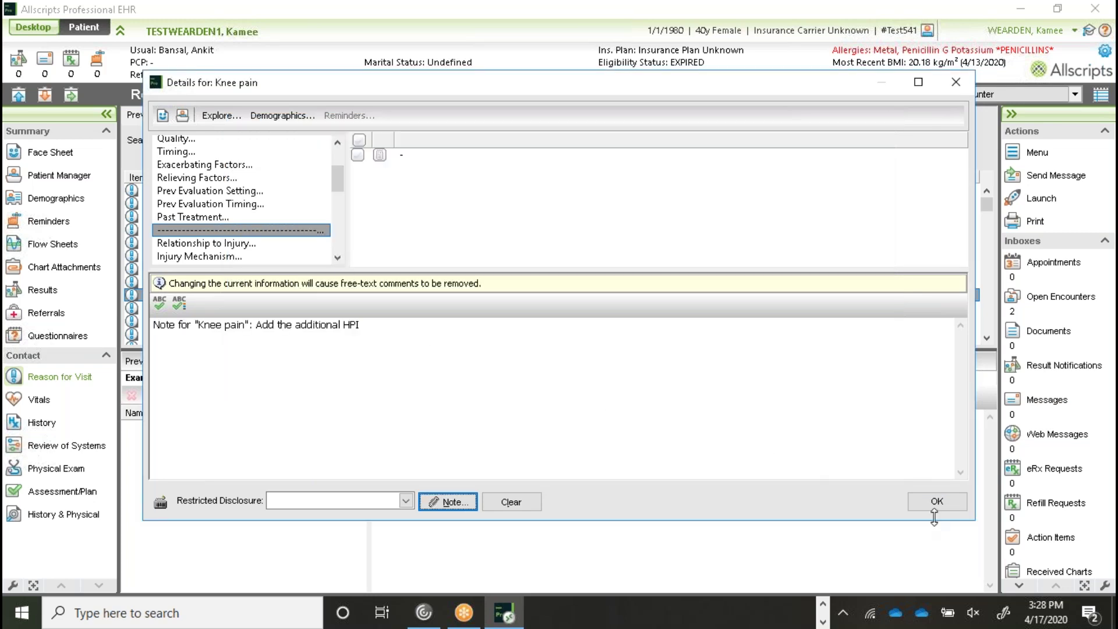
pyautogui.click(944, 503)
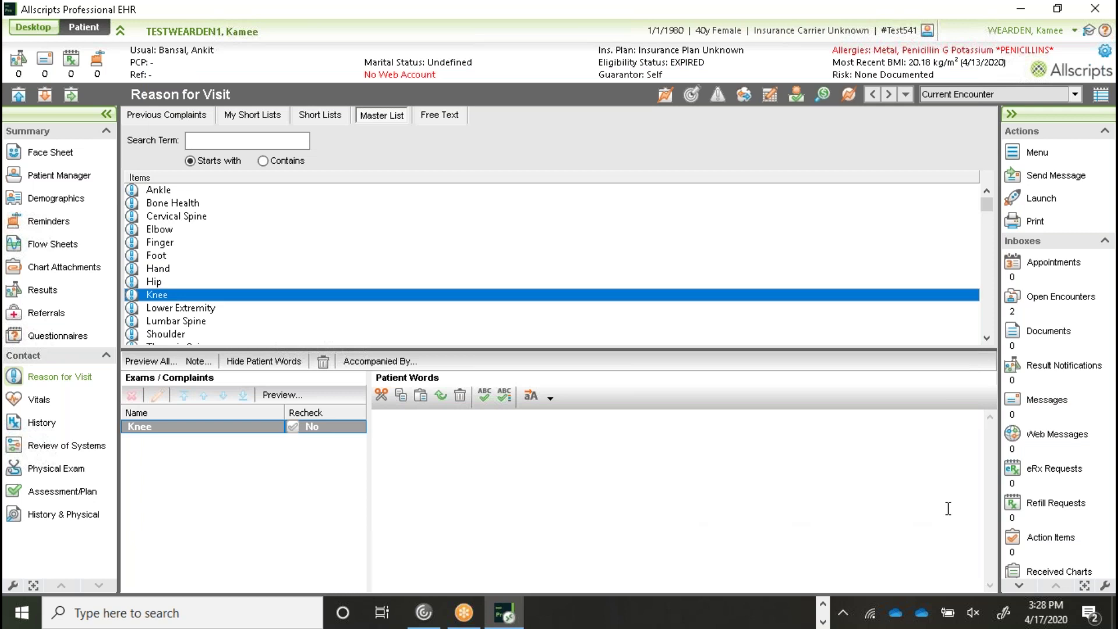
# Step: Open the rotator cuff tear's Problem details and select its placeholder Problem Story text
pyautogui.click(60, 493)
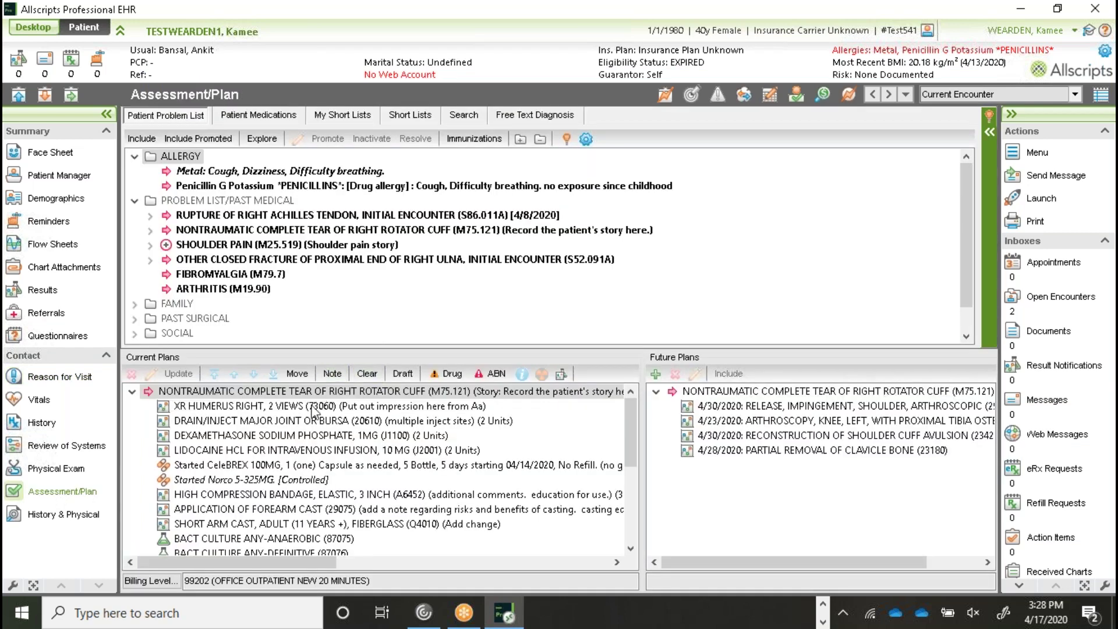
pyautogui.doubleClick(314, 396)
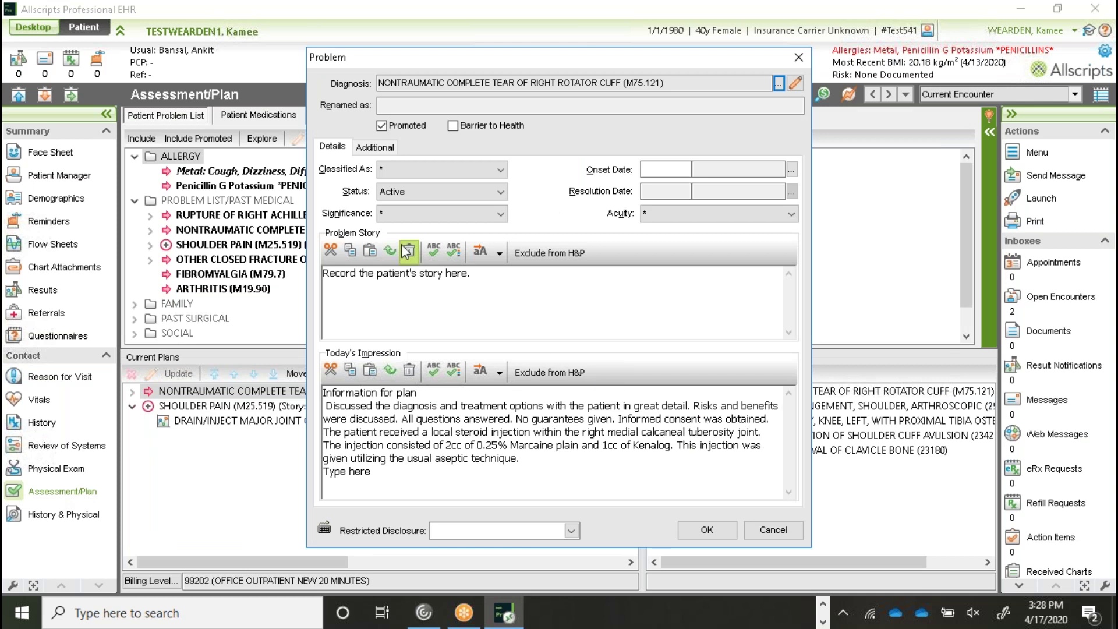
pyautogui.moveTo(495, 279); pyautogui.dragTo(295, 269)
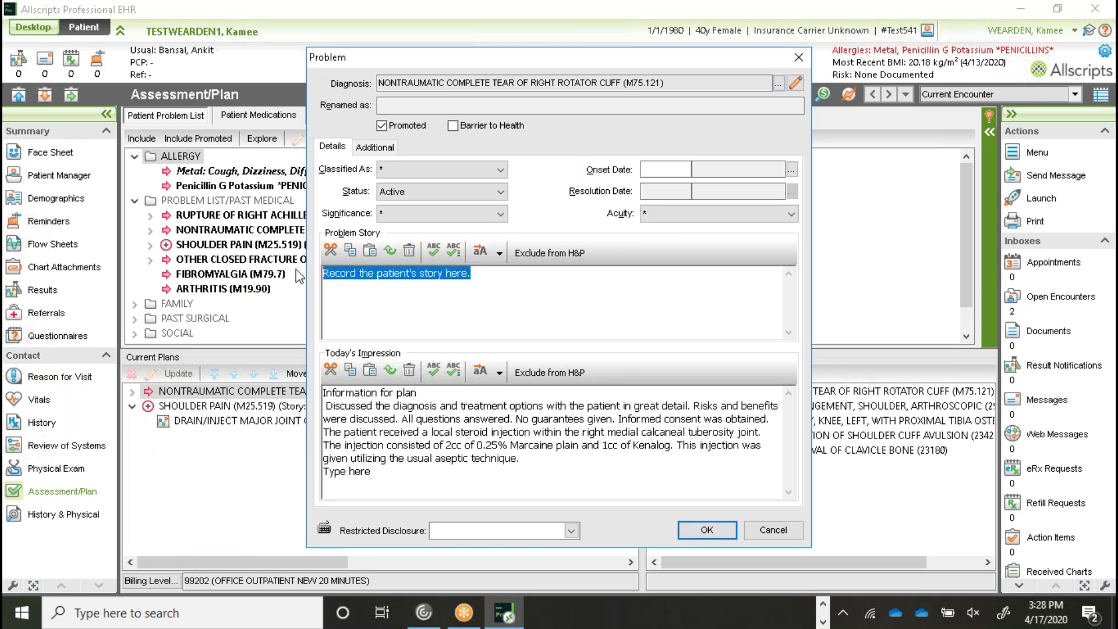